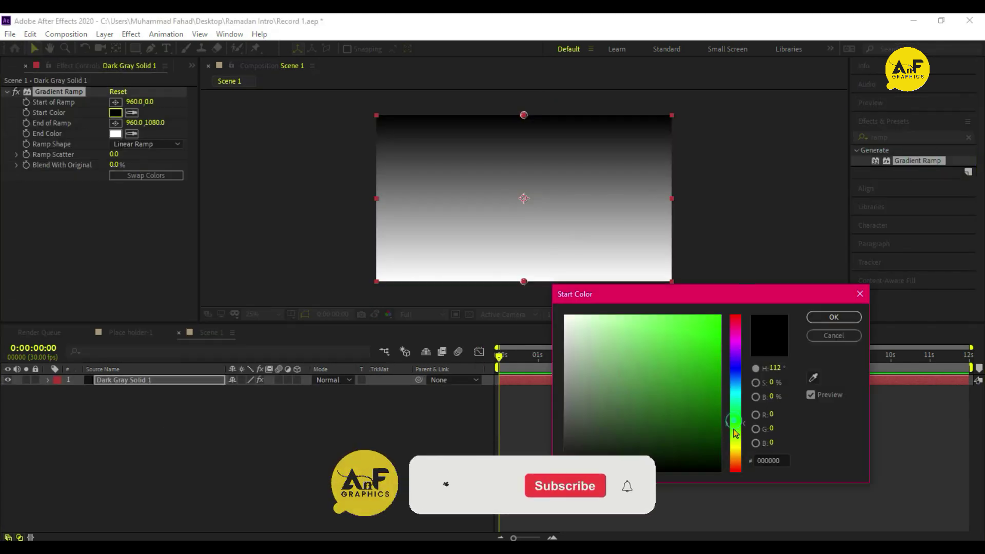
- Select all seven cloud layers in the Scene 1 composition
{"action": "left_click", "coordinate": [227, 83]}
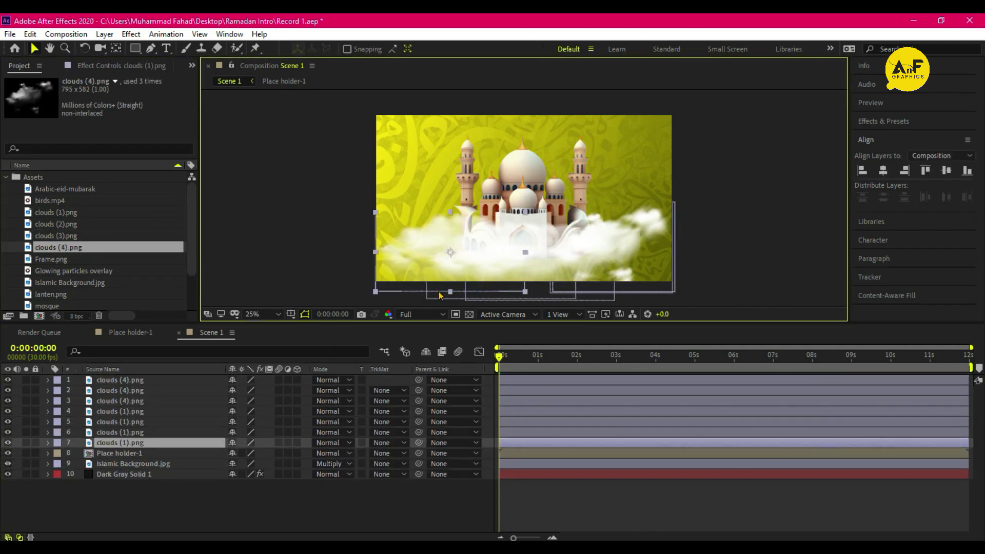
{"action": "left_click", "coordinate": [120, 379]}
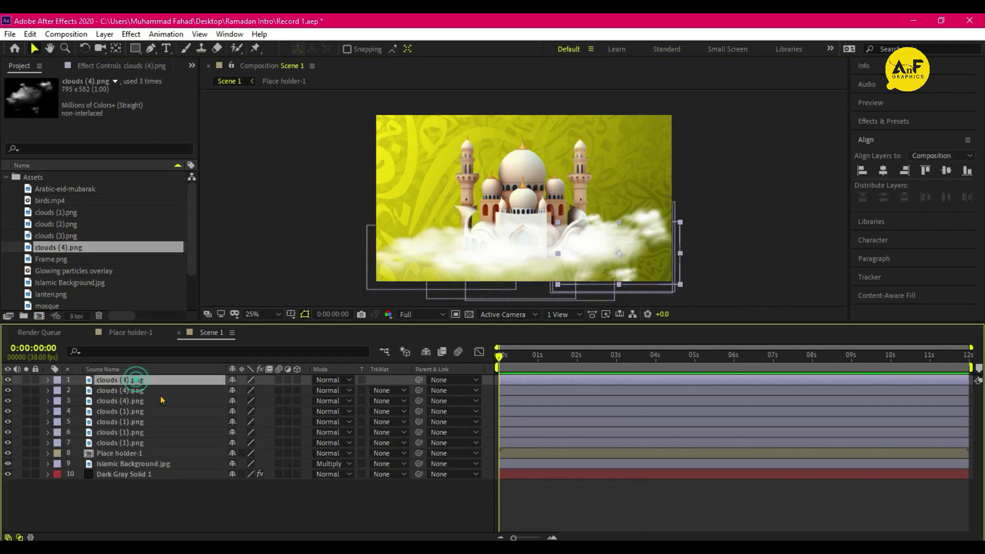
{"action": "left_click", "coordinate": [120, 442], "text": "shift"}
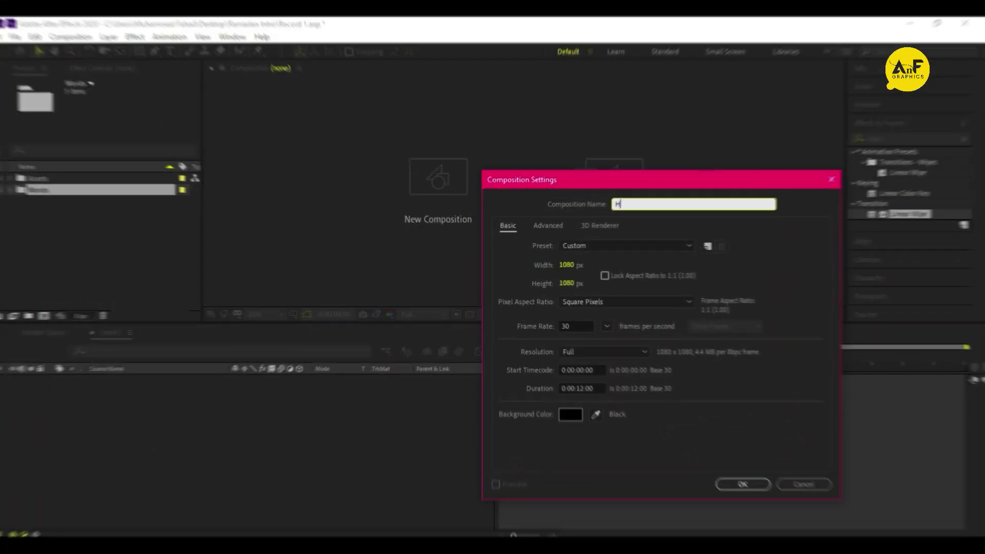
- Create a 1080 × 1080 px composition named Holder 1 and add the mosque image, enlarged to fill the frame
{"action": "type", "text": "Holder 1"}
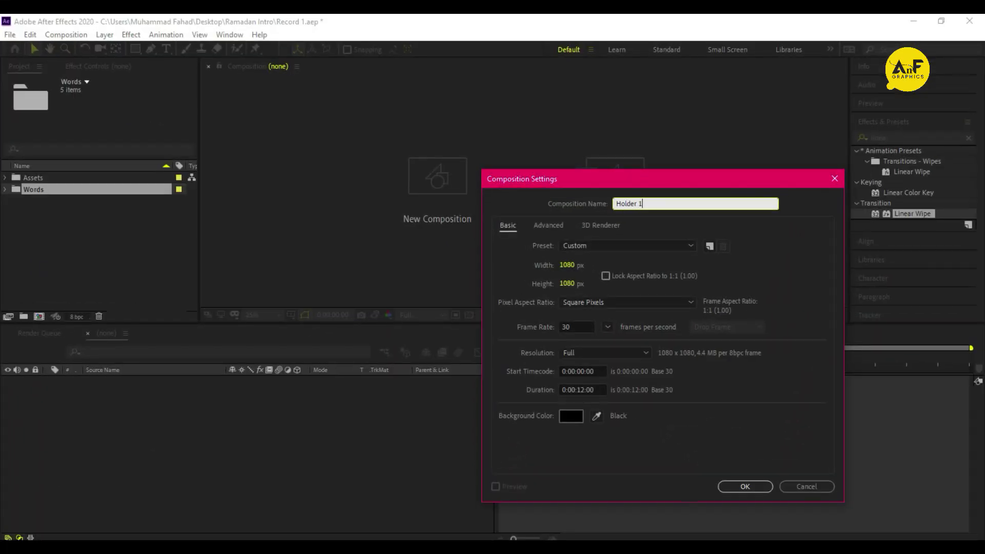
{"action": "key", "text": "Return"}
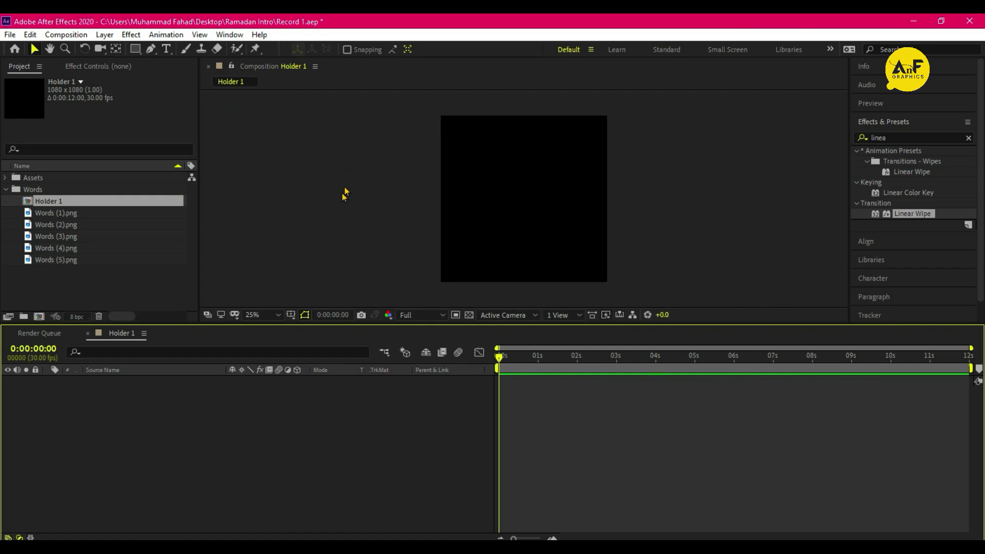
{"action": "left_click", "coordinate": [6, 178]}
{"action": "scroll", "coordinate": [77, 231], "scroll_direction": "down", "scroll_amount": 3}
{"action": "left_click_drag", "start_coordinate": [48, 259], "coordinate": [195, 405]}
{"action": "left_click_drag", "start_coordinate": [553, 200], "coordinate": [617, 217]}
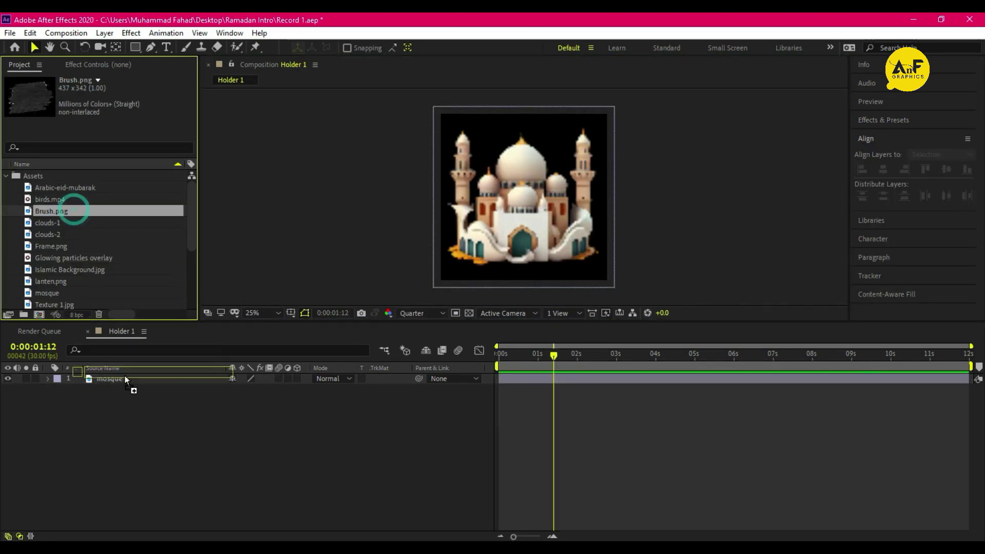
- Add Brush.png above the mosque layer, enlarge and tilt it, and place it over the mosque's left half
{"action": "left_click_drag", "start_coordinate": [125, 379], "coordinate": [126, 376]}
{"action": "left_click_drag", "start_coordinate": [558, 204], "coordinate": [590, 203]}
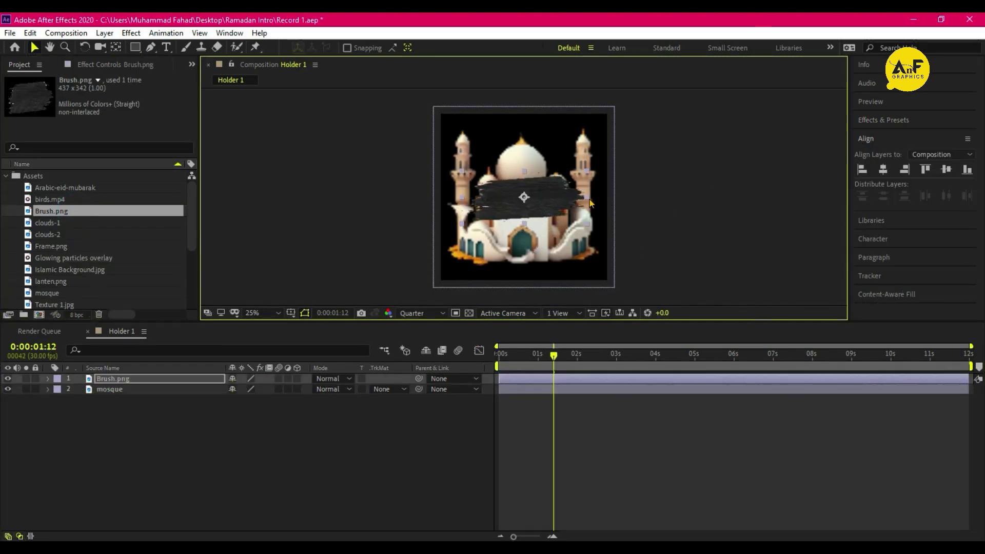
{"action": "left_click_drag", "start_coordinate": [524, 225], "coordinate": [524, 245]}
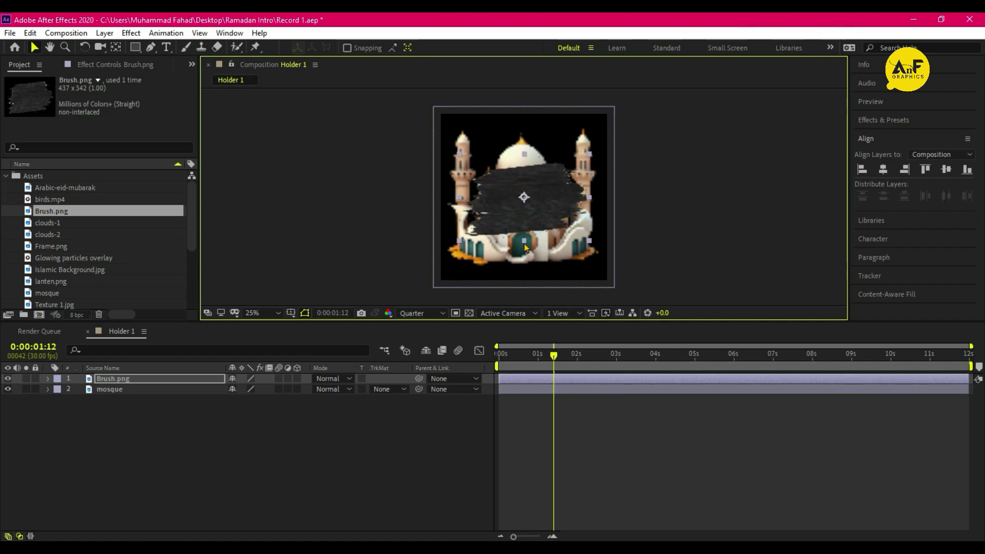
{"action": "mouse_move", "coordinate": [606, 162]}
{"action": "left_mouse_down"}
{"action": "mouse_move", "coordinate": [600, 205]}
{"action": "mouse_move", "coordinate": [571, 230]}
{"action": "mouse_move", "coordinate": [541, 232]}
{"action": "left_mouse_up"}
{"action": "key", "text": "v"}
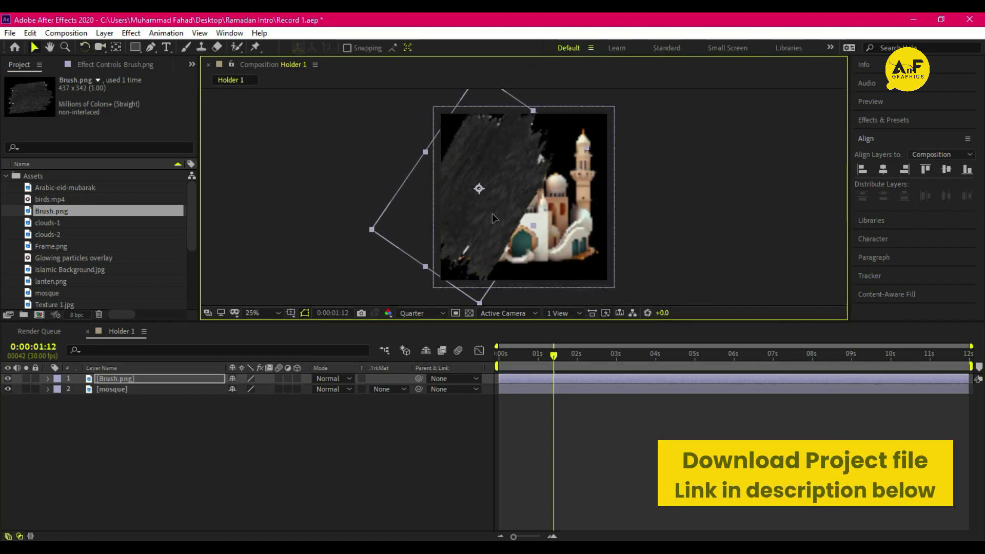
- Duplicate the brush layer and move the copy over the mosque's right half
{"action": "left_click", "coordinate": [122, 382]}
{"action": "key", "text": "ctrl+d"}
{"action": "mouse_move", "coordinate": [484, 184]}
{"action": "left_mouse_down"}
{"action": "mouse_move", "coordinate": [578, 215]}
{"action": "mouse_move", "coordinate": [552, 213]}
{"action": "left_mouse_up"}
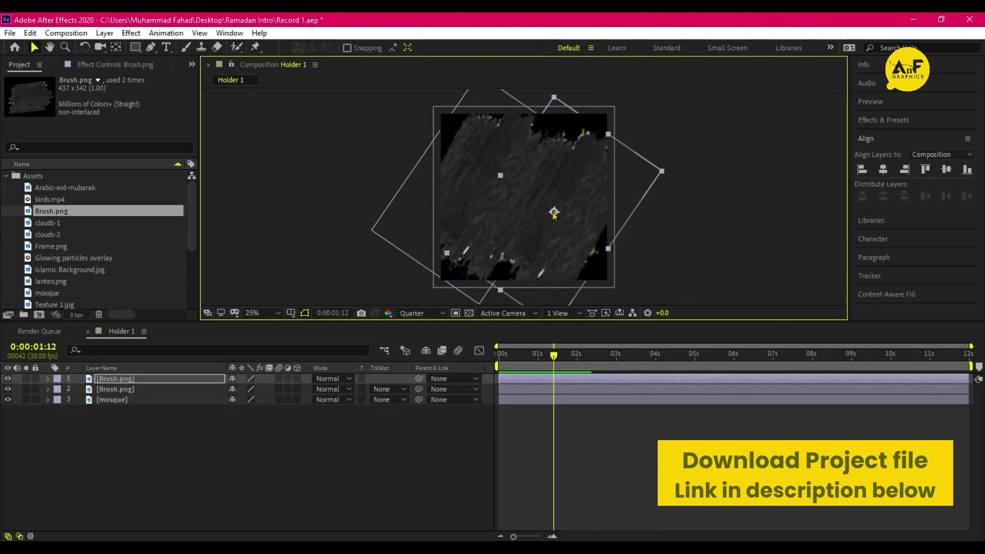
- Apply the Linear Wipe transition preset to the top brush layer and move its Transition Completion keyframes to start at about 1 second
{"action": "left_click", "coordinate": [883, 120]}
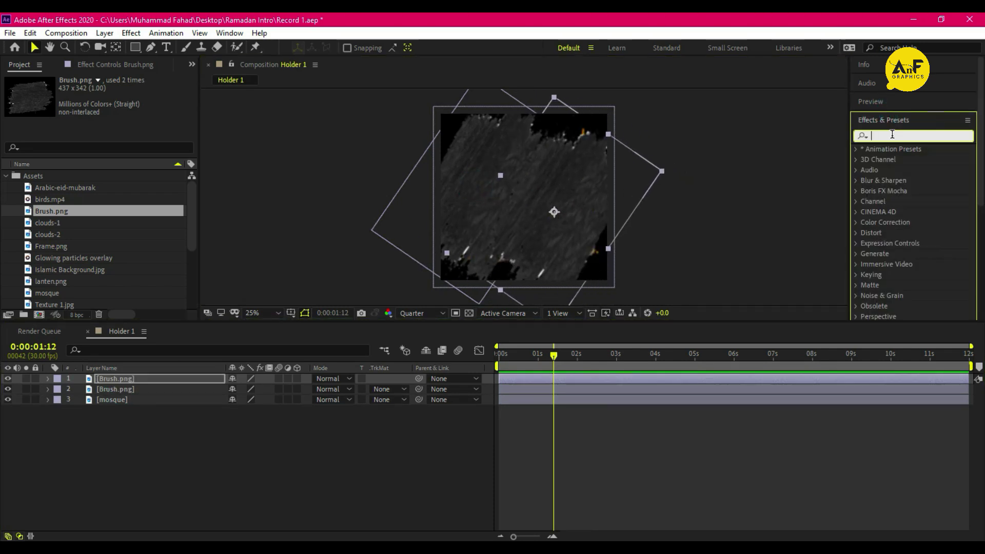
{"action": "type", "text": "linea"}
{"action": "left_click_drag", "start_coordinate": [911, 170], "coordinate": [555, 236]}
{"action": "key", "text": "u"}
{"action": "left_click_drag", "start_coordinate": [607, 397], "coordinate": [537, 399]}
{"action": "key", "text": "space"}
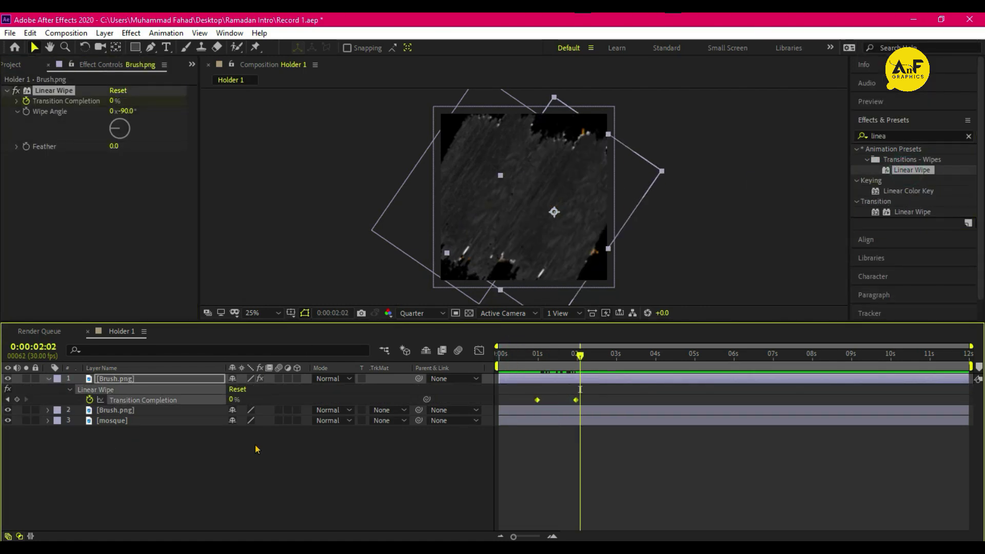
- Copy the animated Linear Wipe onto the second brush layer at 0:00:00:29 and preview the result
{"action": "left_click", "coordinate": [48, 92]}
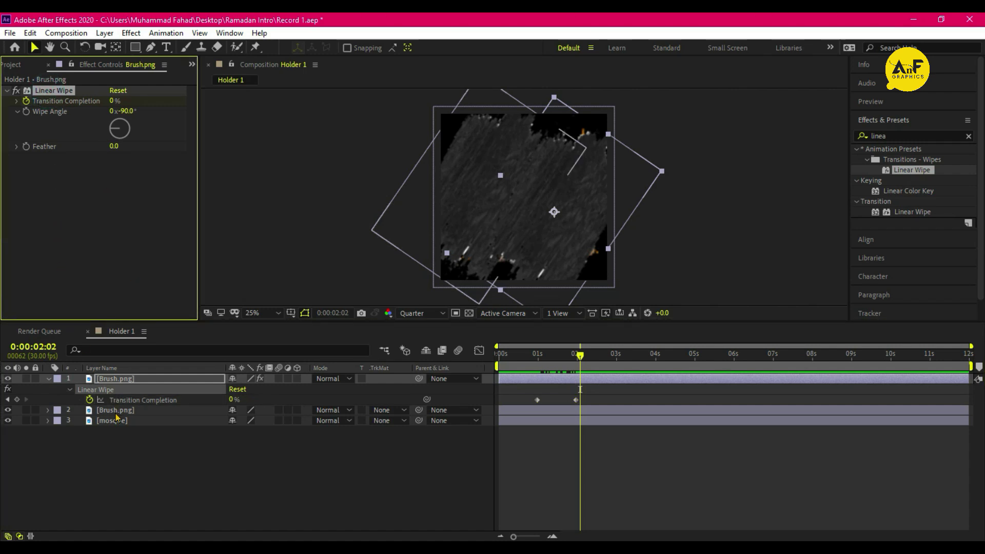
{"action": "left_click", "coordinate": [563, 413]}
{"action": "key", "text": "j"}
{"action": "key", "text": "ctrl+v"}
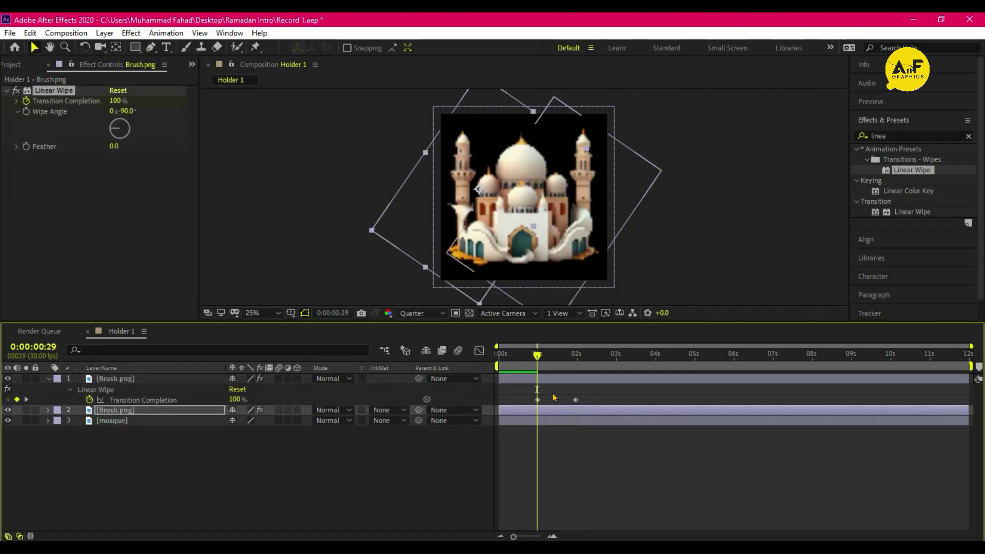
{"action": "key", "text": "space"}
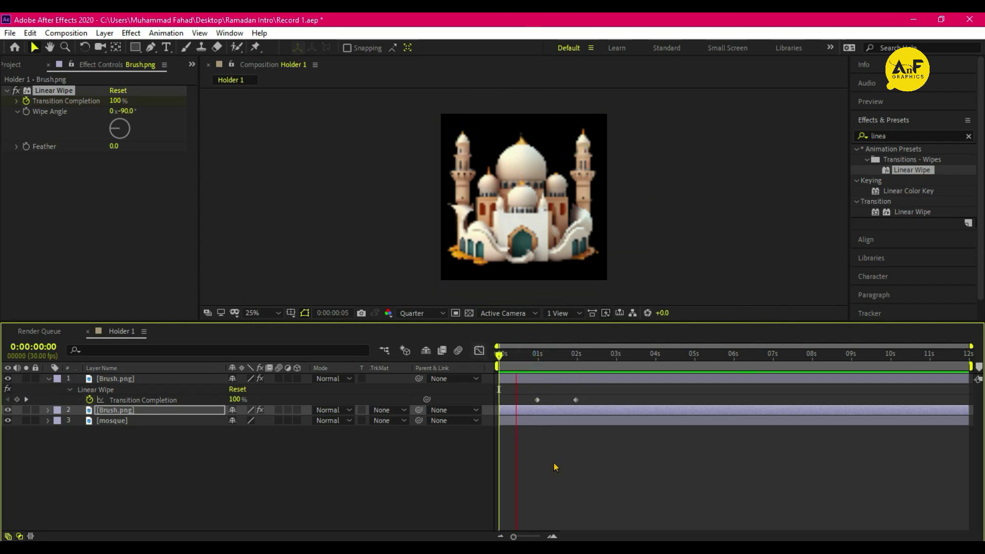
{"action": "key", "text": "space"}
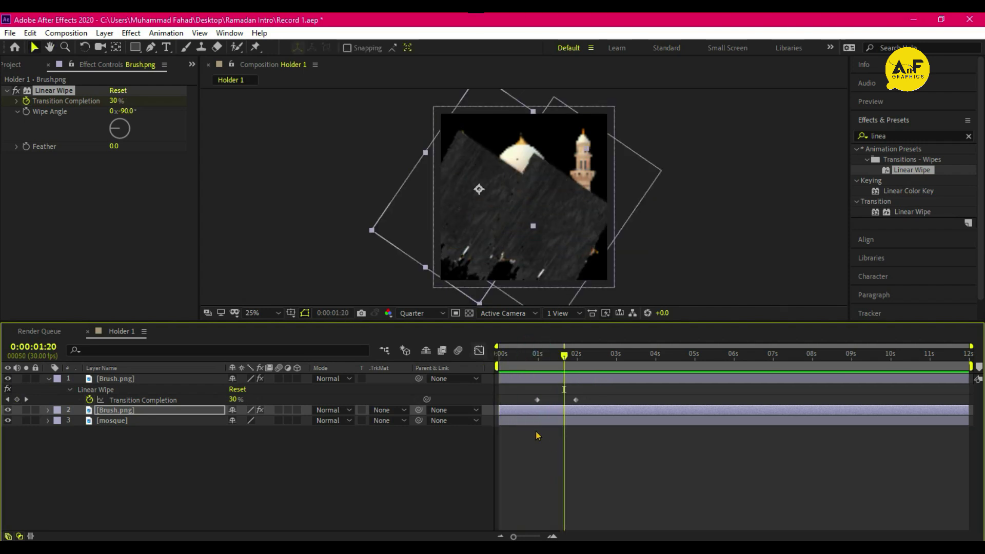
- Set the second brush layer's Wipe Angle to -272° and preview the two opposing wipes from the start
{"action": "left_click", "coordinate": [550, 414]}
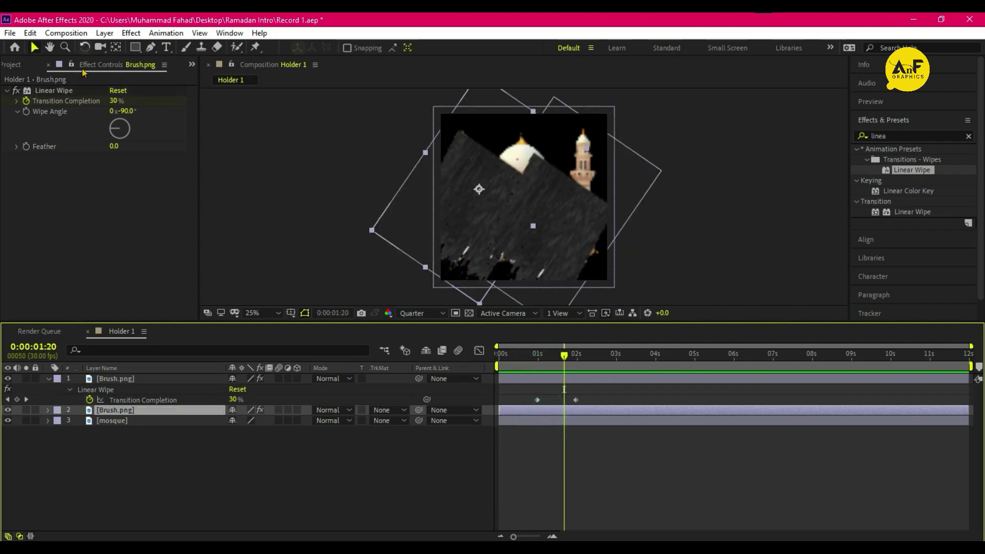
{"action": "left_click_drag", "start_coordinate": [114, 133], "coordinate": [130, 135]}
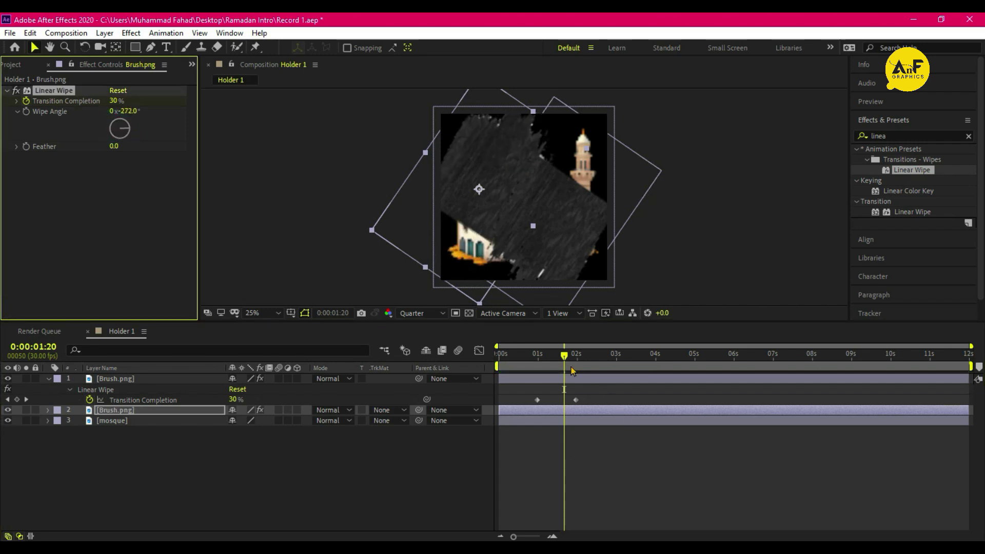
{"action": "key", "text": "Home"}
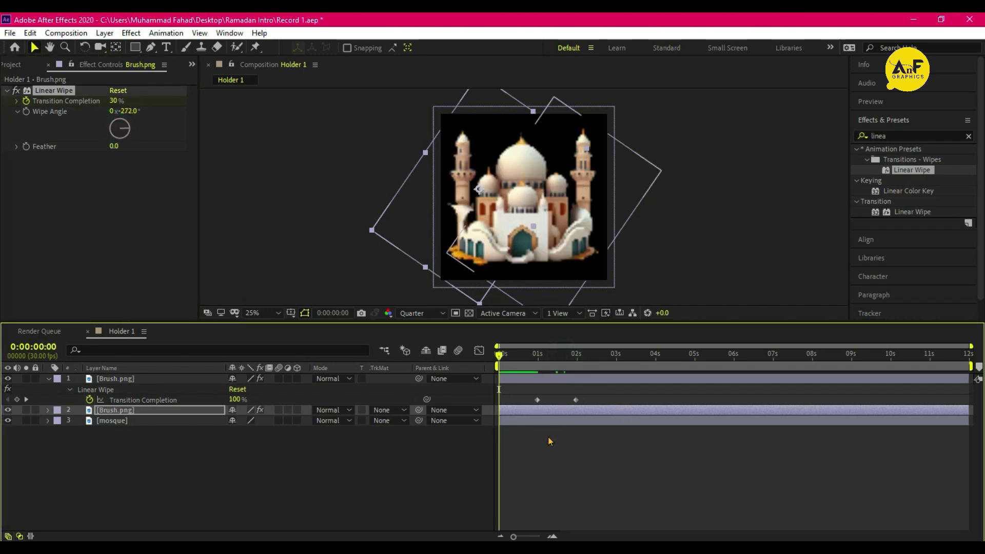
{"action": "key", "text": "space"}
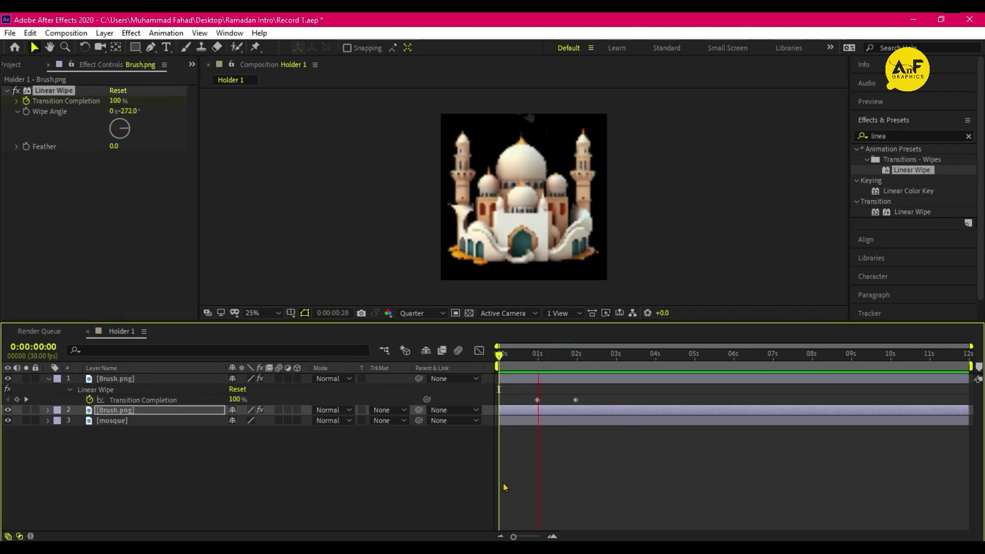
{"action": "key", "text": "space"}
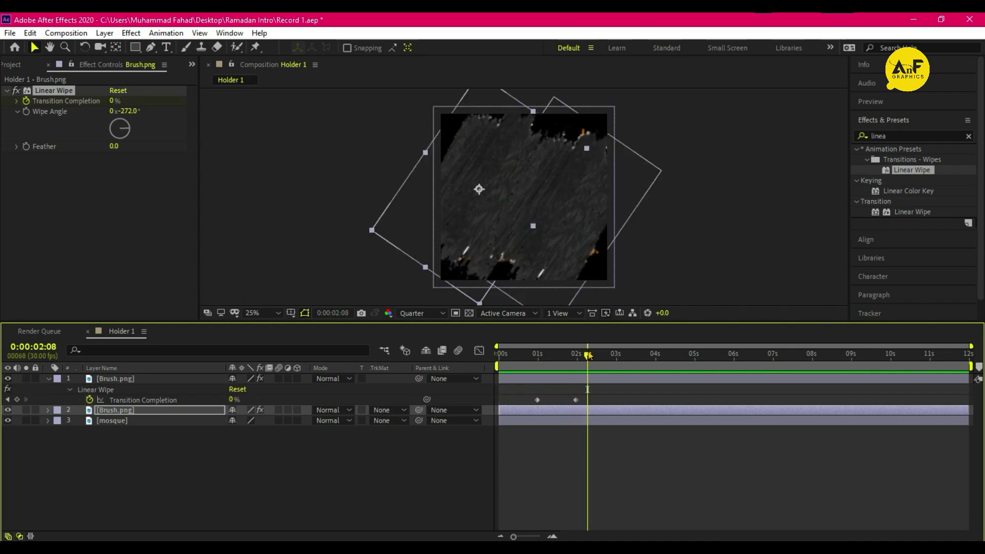
- Pre-compose both brush layers as "transition" and use it as the mosque layer's alpha matte
{"action": "left_click", "coordinate": [148, 409]}
{"action": "left_click", "coordinate": [147, 379], "text": "shift"}
{"action": "right_click", "coordinate": [147, 379]}
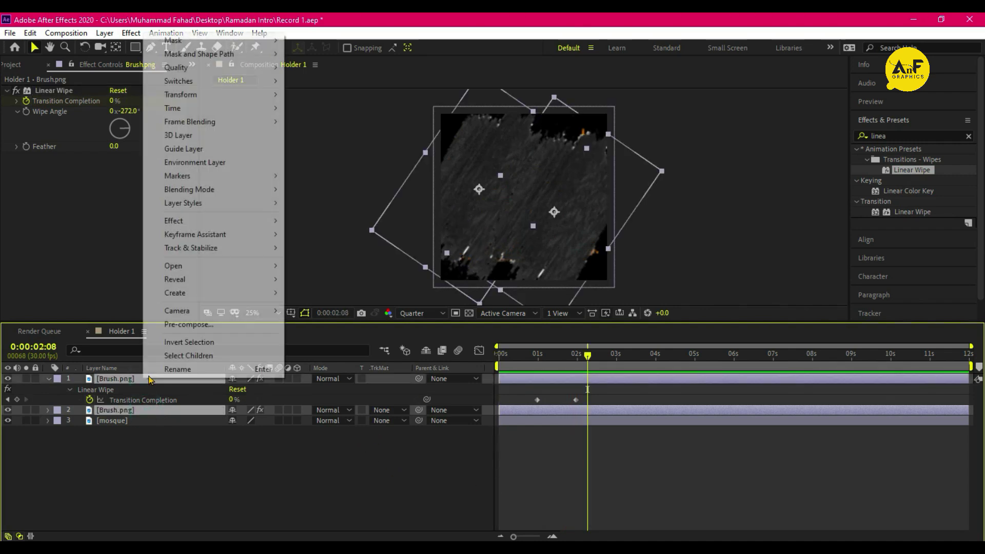
{"action": "left_click", "coordinate": [174, 323]}
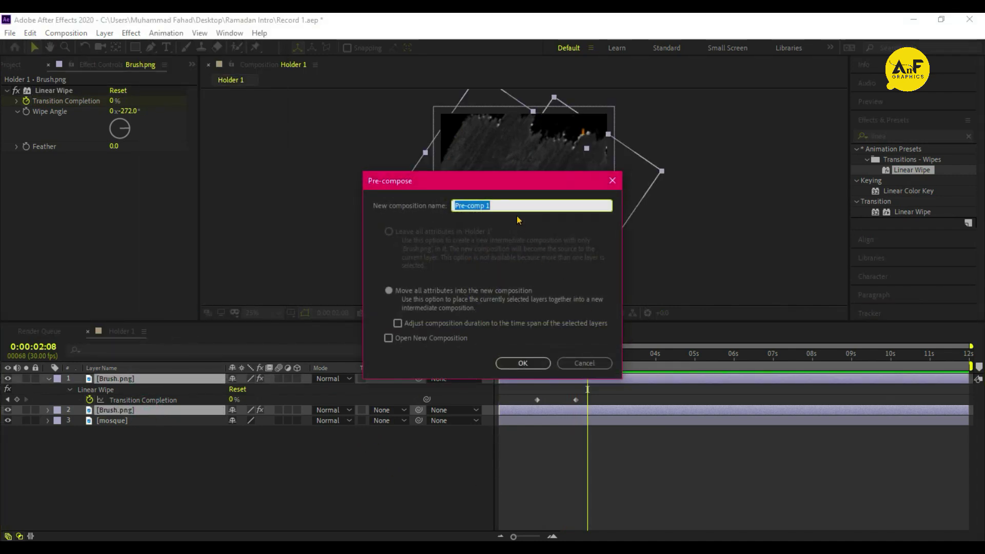
{"action": "type", "text": "transitio"}
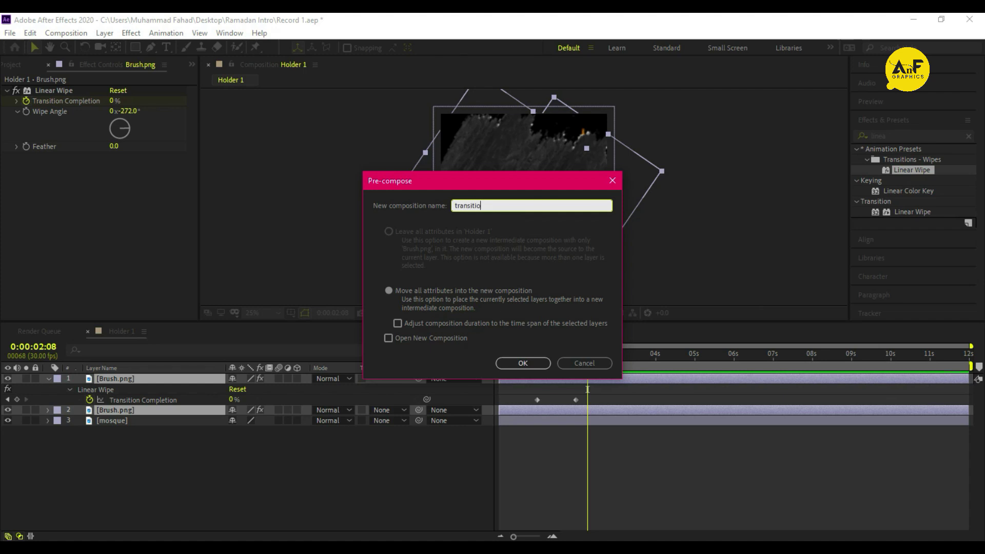
{"action": "type", "text": "n"}
{"action": "key", "text": "Return"}
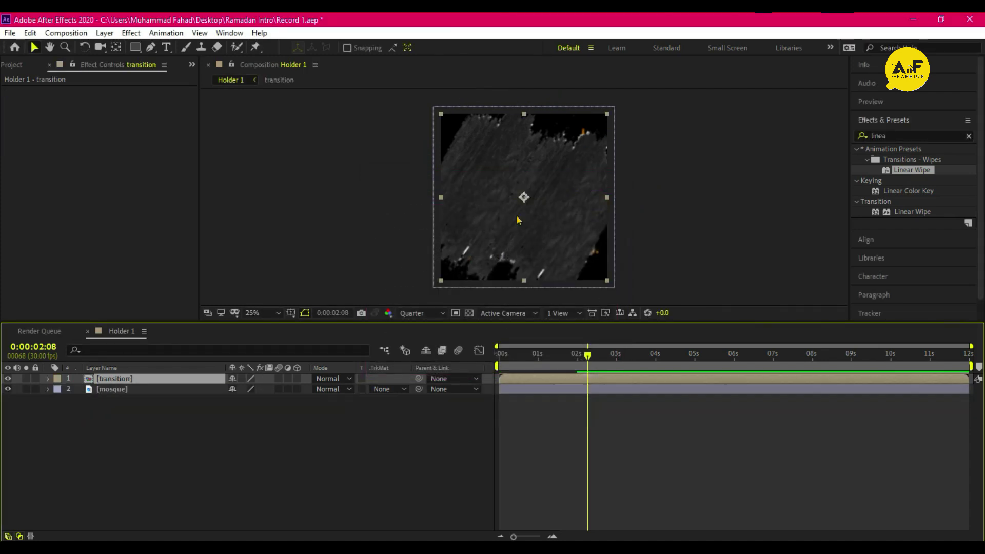
{"action": "left_click", "coordinate": [400, 392]}
{"action": "left_click", "coordinate": [407, 418]}
- Create a 1920 × 1080 px composition named Media Comp and add a full-size dark gray solid
{"action": "left_click", "coordinate": [45, 320]}
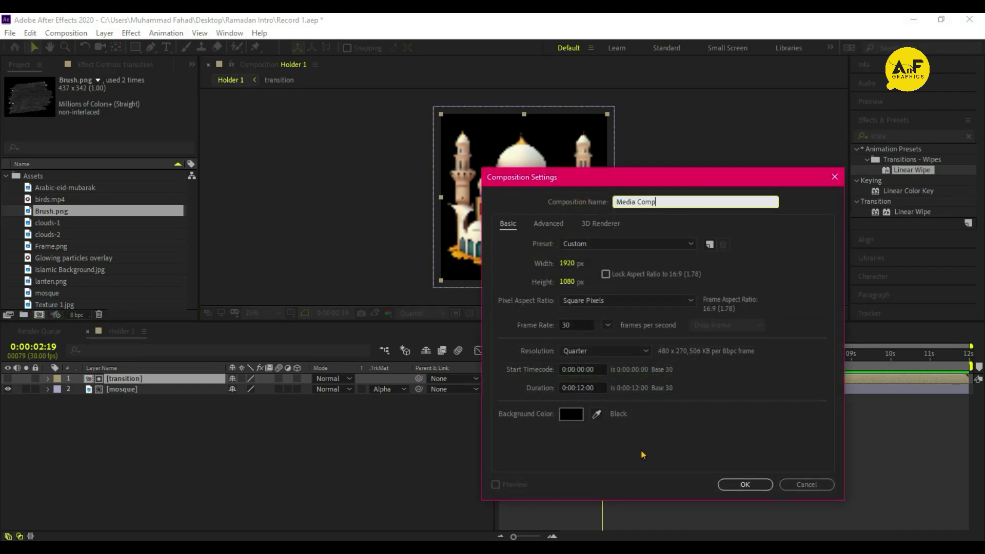
{"action": "key", "text": "Return"}
{"action": "right_click", "coordinate": [195, 462]}
{"action": "left_click", "coordinate": [251, 328]}
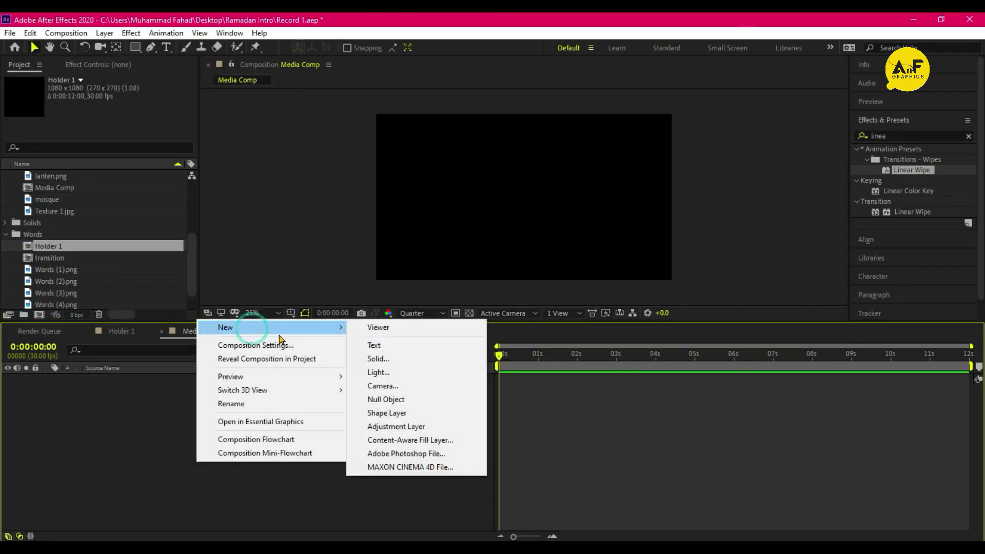
{"action": "left_click", "coordinate": [390, 360]}
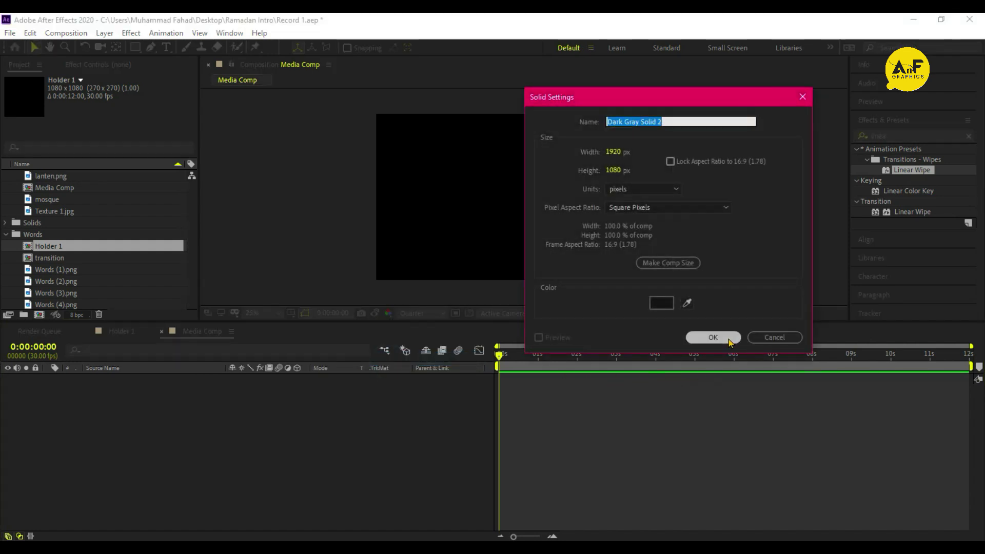
{"action": "left_click", "coordinate": [713, 336]}
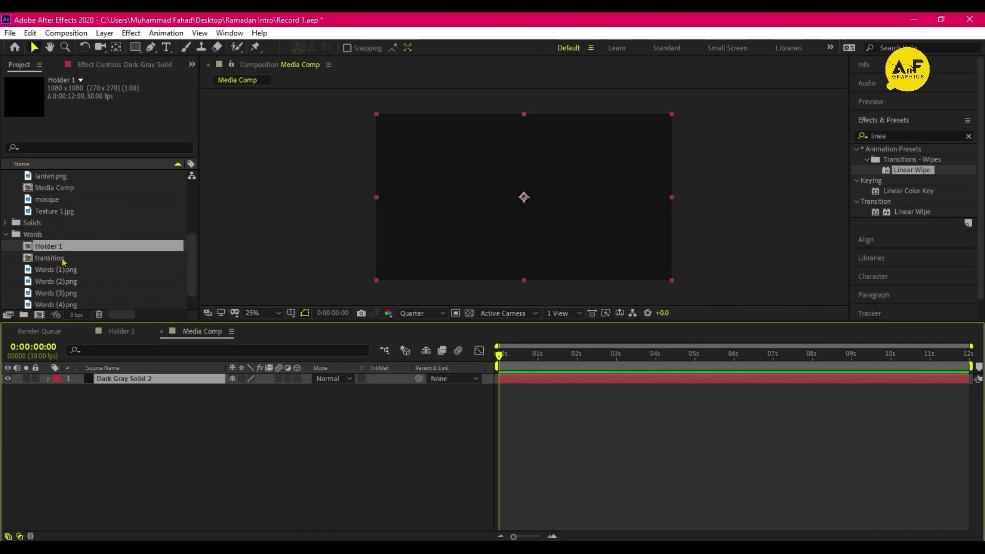
- Add Holder 1 above the solid in Media Comp and scale it down in the middle of the frame
{"action": "left_click_drag", "start_coordinate": [79, 252], "coordinate": [121, 384]}
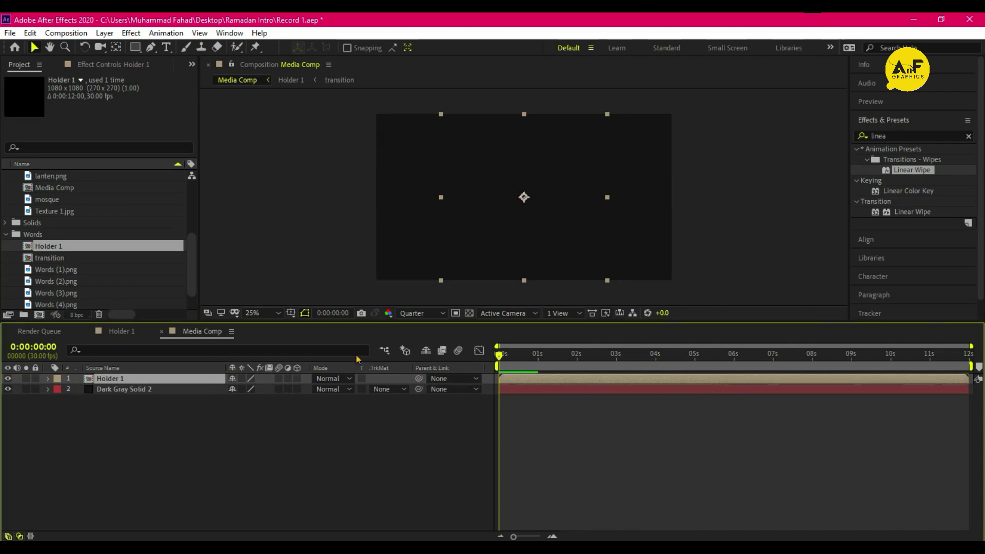
{"action": "left_click_drag", "start_coordinate": [547, 366], "coordinate": [589, 365]}
{"action": "left_click_drag", "start_coordinate": [607, 198], "coordinate": [572, 197]}
{"action": "left_click", "coordinate": [871, 101]}
{"action": "left_click", "coordinate": [865, 315]}
- Add clouds-1 and clouds-2 above Holder 1 and spread them to either side of the mosque's base
{"action": "scroll", "coordinate": [70, 236], "scroll_direction": "up", "scroll_amount": 3}
{"action": "left_click", "coordinate": [71, 234]}
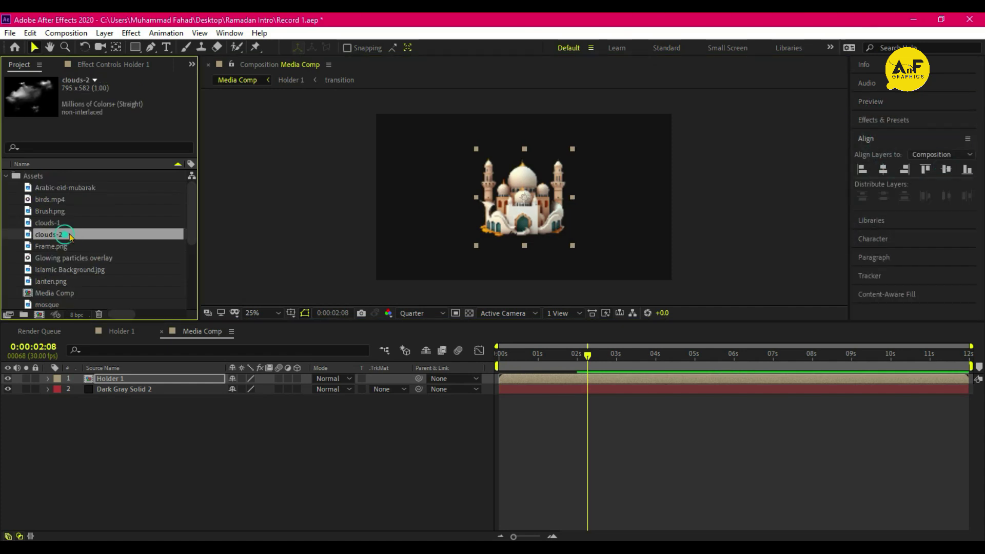
{"action": "left_click", "coordinate": [72, 223], "text": "ctrl"}
{"action": "left_click_drag", "start_coordinate": [67, 234], "coordinate": [154, 390]}
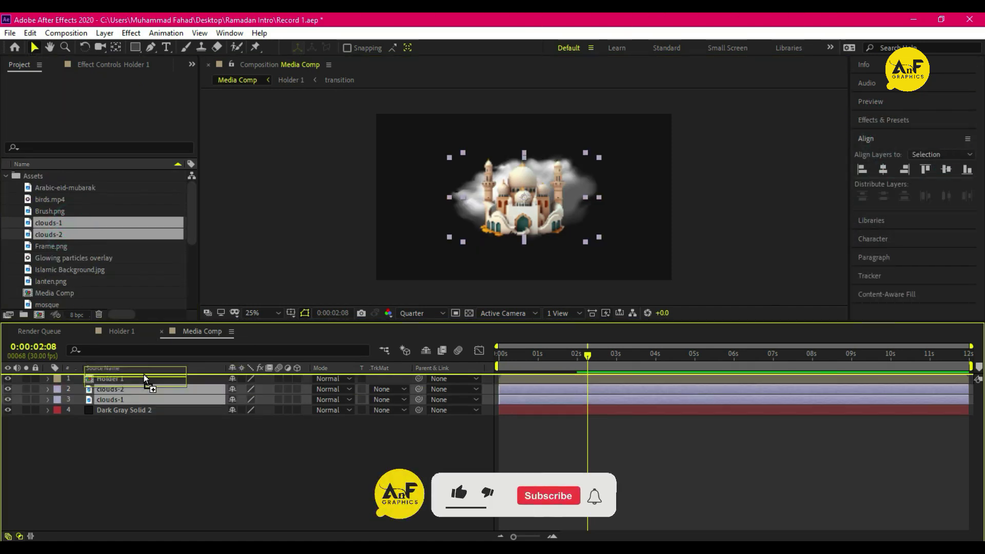
{"action": "left_click", "coordinate": [715, 203]}
{"action": "left_click_drag", "start_coordinate": [513, 193], "coordinate": [577, 223]}
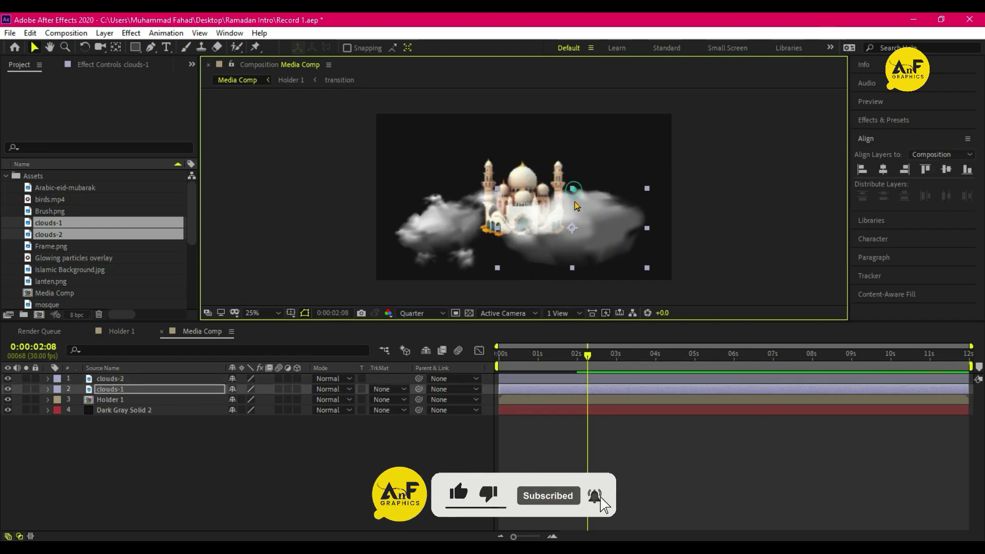
- Duplicate clouds-2 twice and clouds-1 once, arranging the copies to form a cloud bank across the mosque's base
{"action": "left_click_drag", "start_coordinate": [462, 234], "coordinate": [531, 238]}
{"action": "key", "text": "ctrl+d"}
{"action": "key", "text": "ctrl+d"}
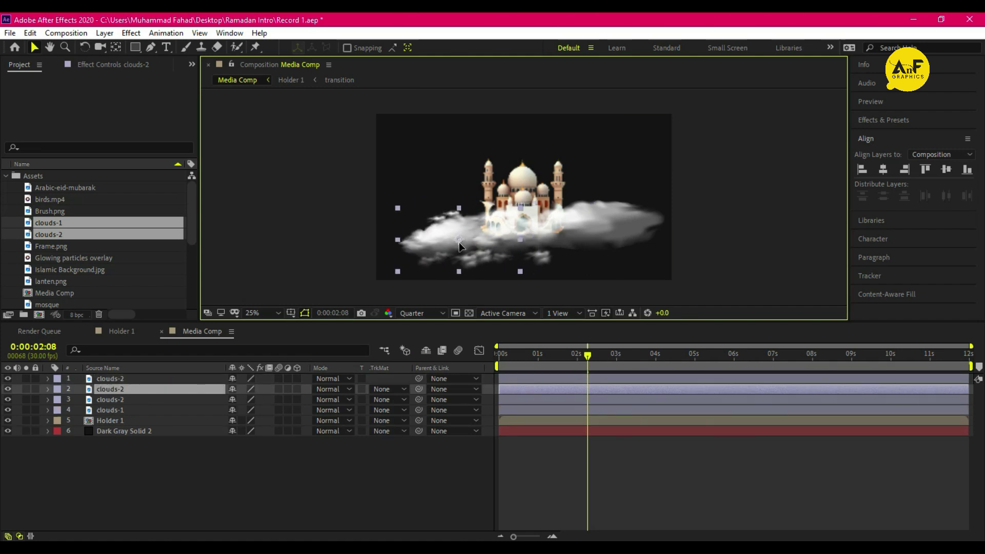
{"action": "left_click", "coordinate": [597, 234]}
{"action": "key", "text": "ctrl+d"}
{"action": "left_click", "coordinate": [590, 241]}
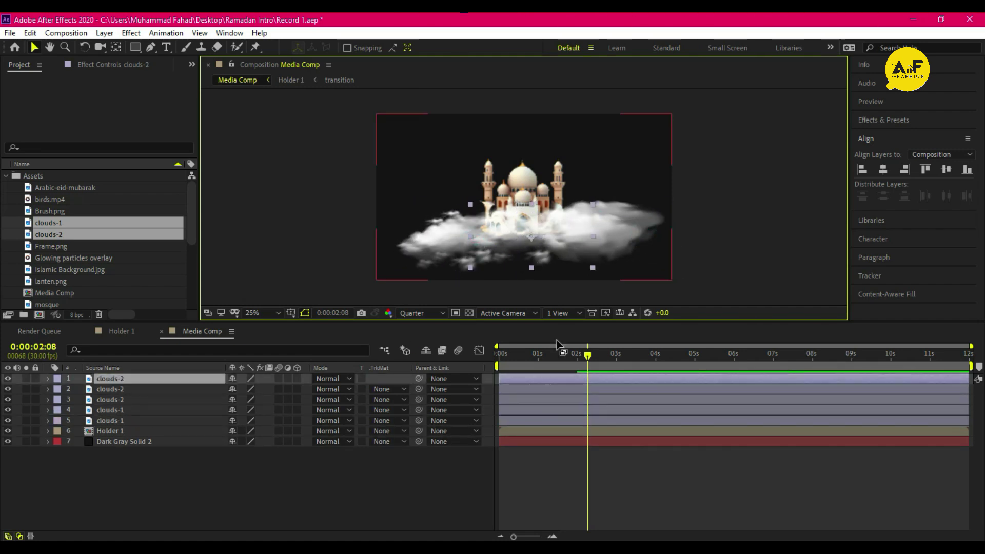
- Add Frame.png beneath Holder 1 in Media Comp and widen it slightly around the mosque
{"action": "scroll", "coordinate": [101, 259], "scroll_direction": "down", "scroll_amount": 3}
{"action": "scroll", "coordinate": [101, 259], "scroll_direction": "up", "scroll_amount": 3}
{"action": "left_click", "coordinate": [53, 212]}
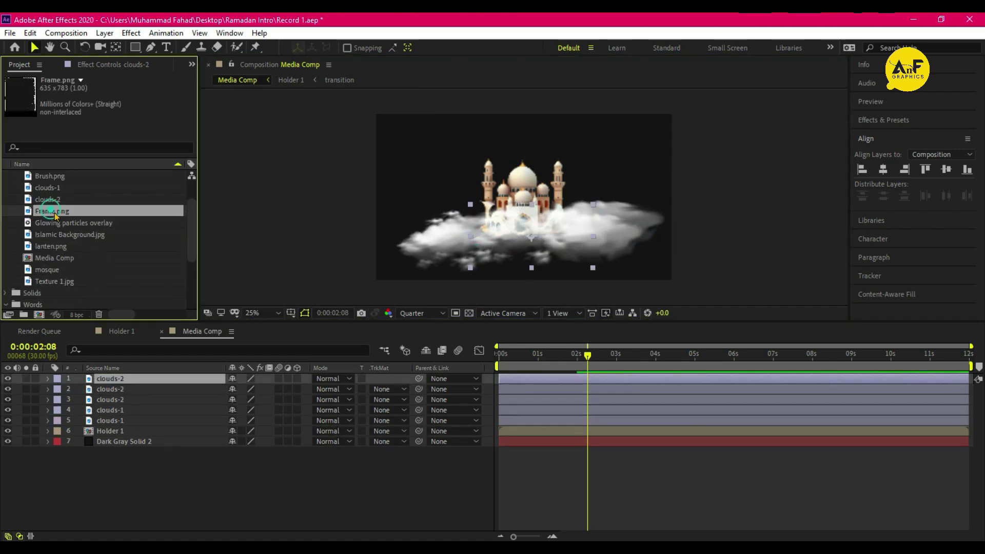
{"action": "left_click_drag", "start_coordinate": [71, 229], "coordinate": [135, 441]}
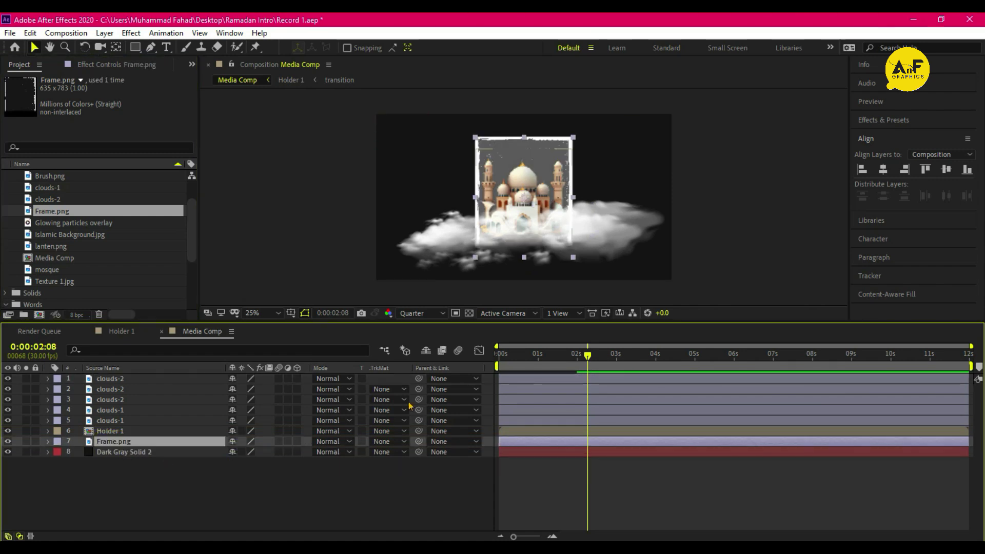
{"action": "left_click_drag", "start_coordinate": [575, 202], "coordinate": [583, 201]}
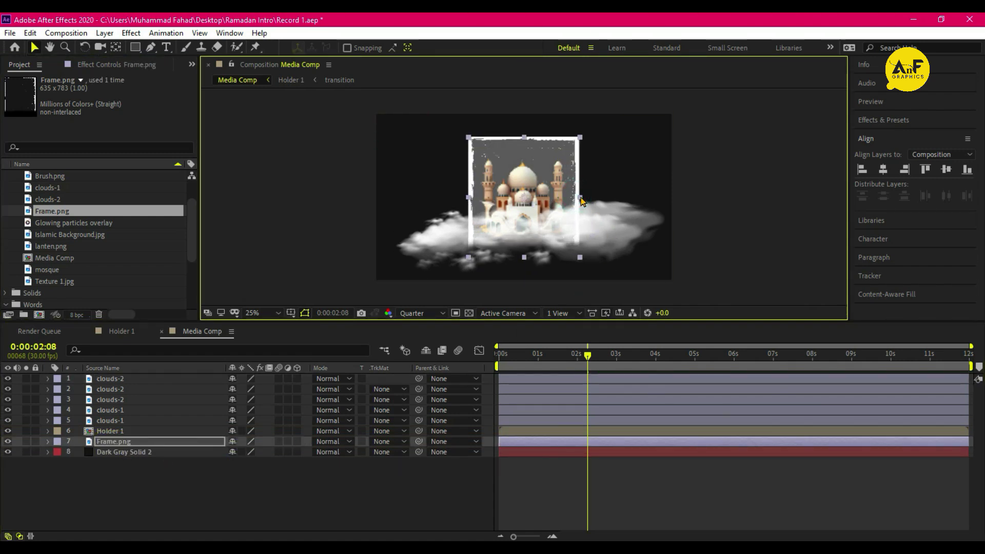
- Place the transition composition above Frame.png as its alpha matte and stagger the start times of transition and Holder 1
{"action": "left_click", "coordinate": [114, 327]}
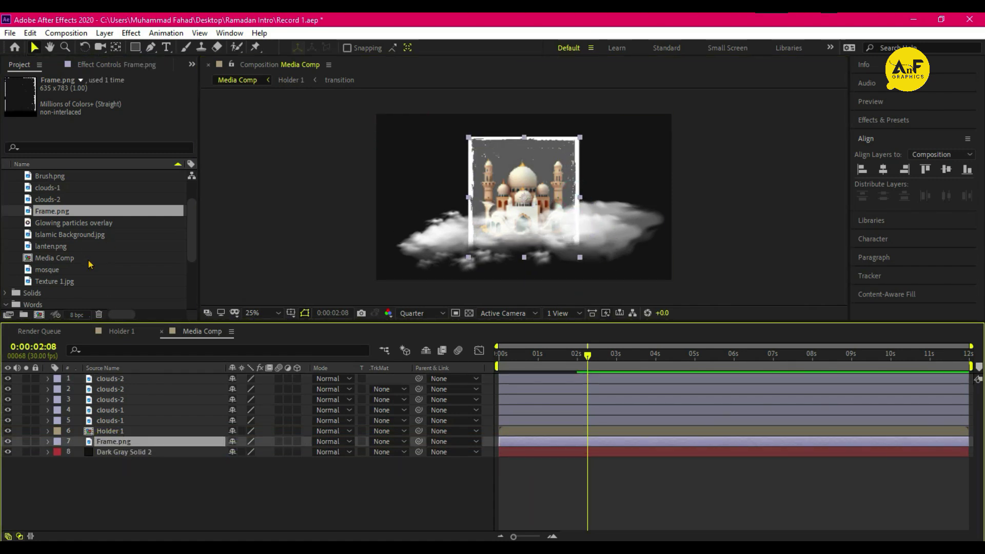
{"action": "scroll", "coordinate": [89, 264], "scroll_direction": "down", "scroll_amount": 1}
{"action": "left_click_drag", "start_coordinate": [62, 293], "coordinate": [102, 440]}
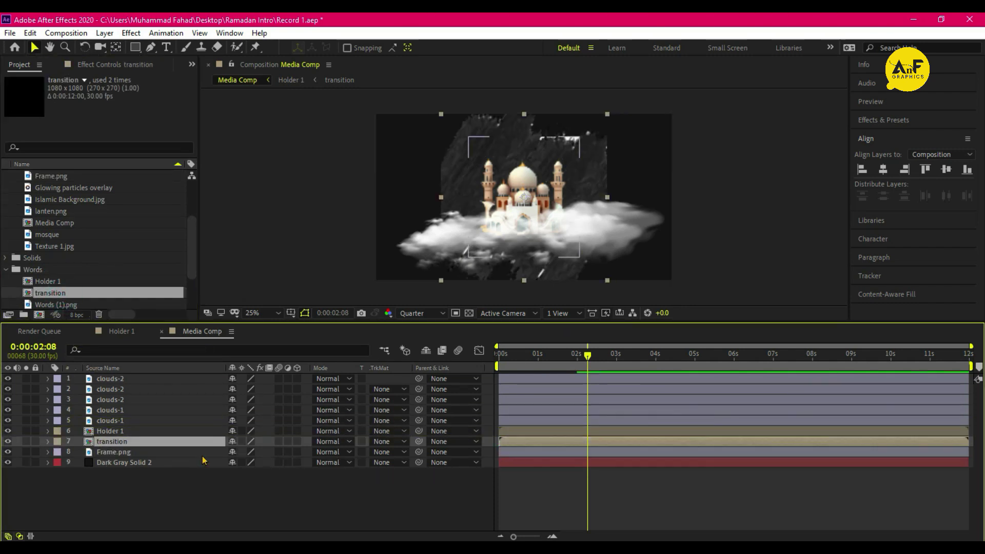
{"action": "left_click", "coordinate": [395, 454]}
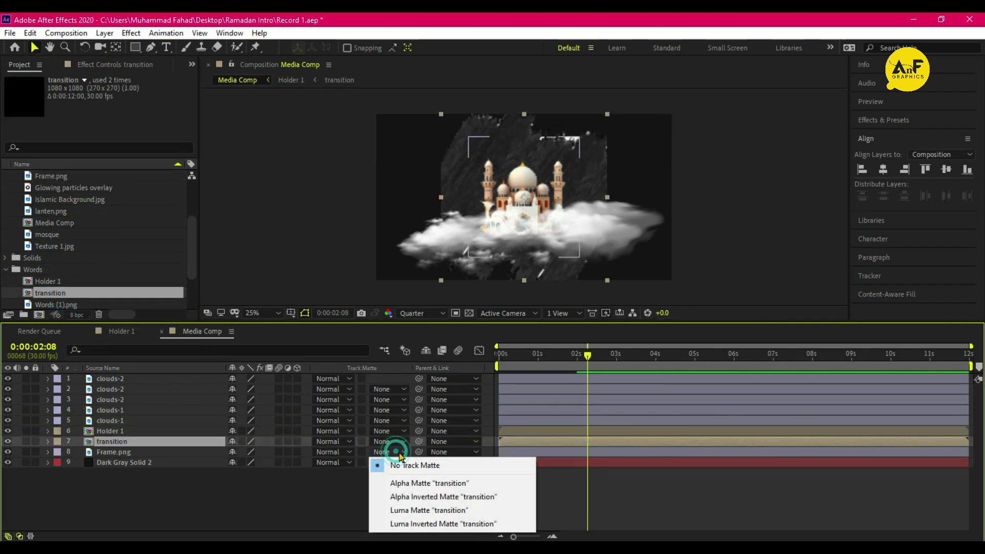
{"action": "left_click", "coordinate": [423, 484]}
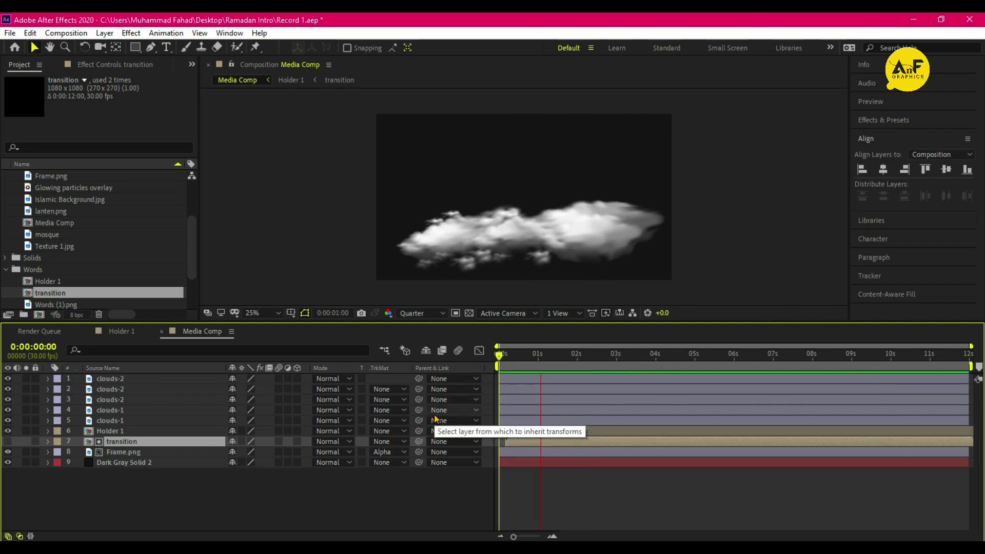
{"action": "key", "text": "space"}
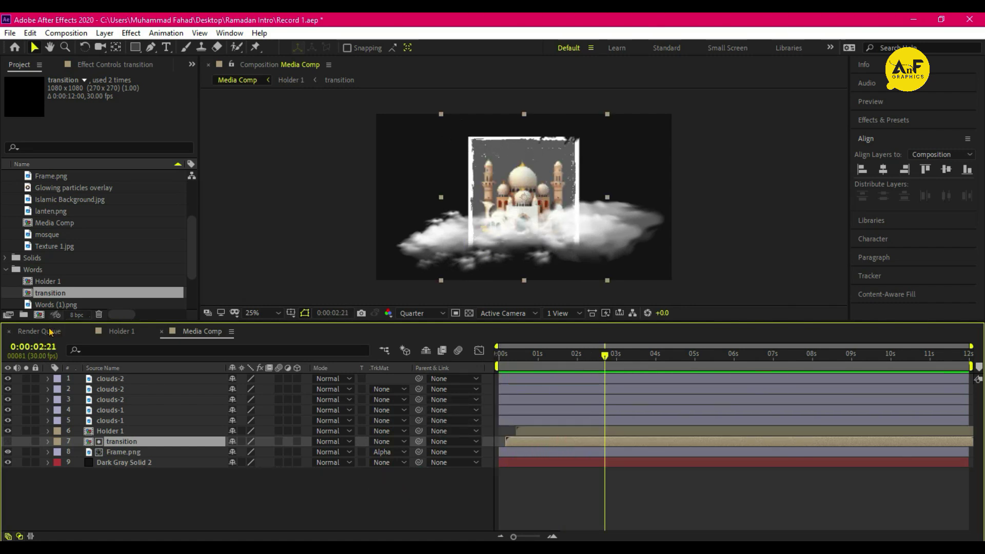
- Create a 1920 × 1080 px composition named Scene 1 and add a full-size dark gray solid
{"action": "left_click", "coordinate": [39, 314]}
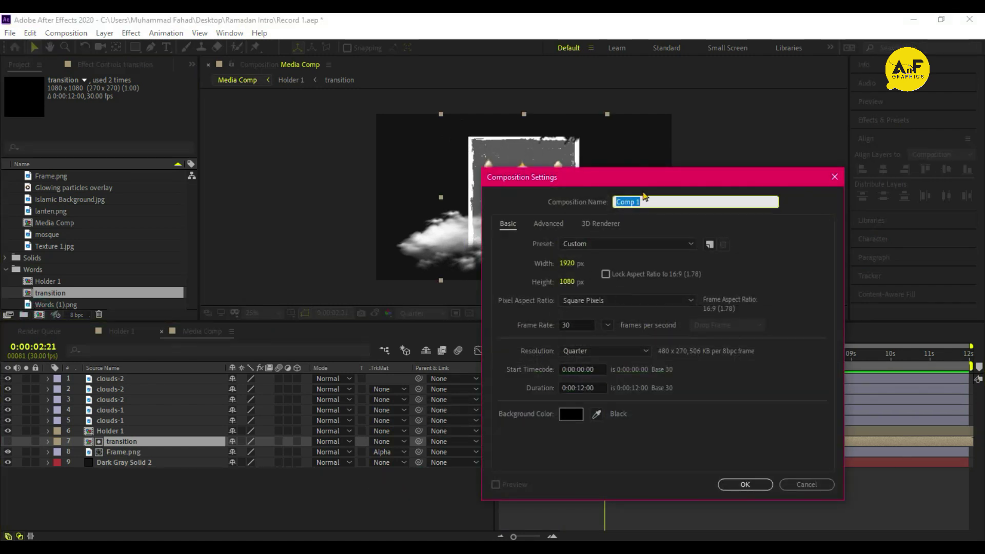
{"action": "type", "text": "Scene"}
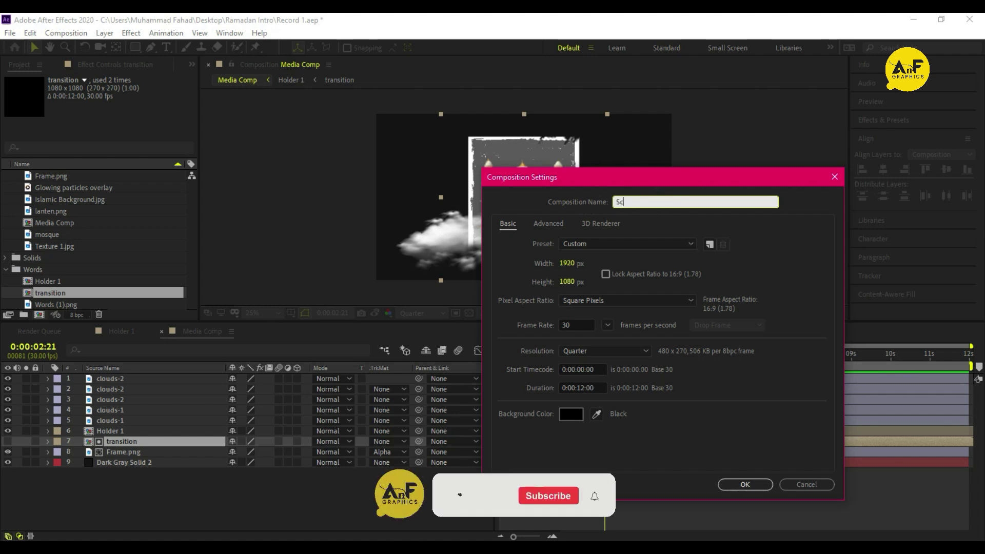
{"action": "key", "text": "Return"}
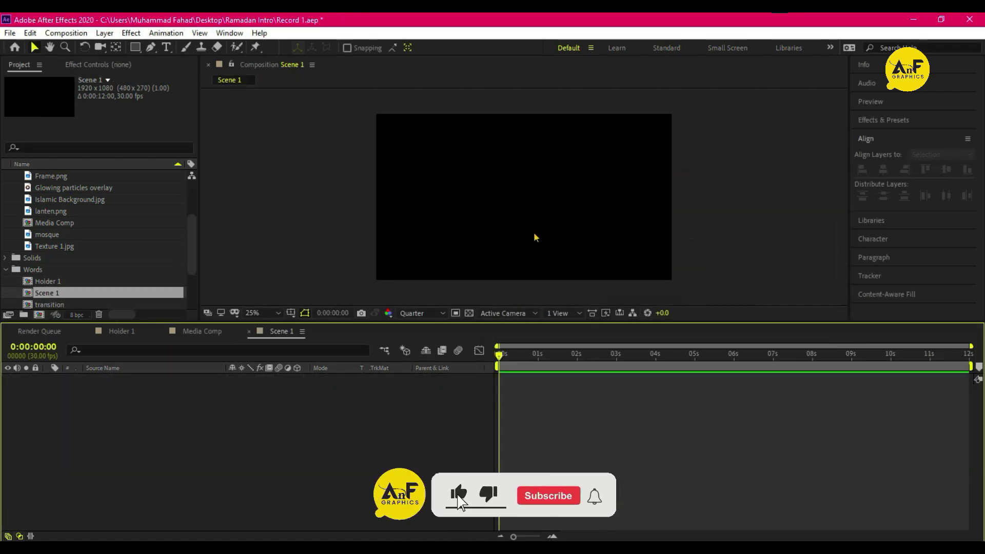
{"action": "right_click", "coordinate": [145, 289]}
{"action": "left_click", "coordinate": [192, 297]}
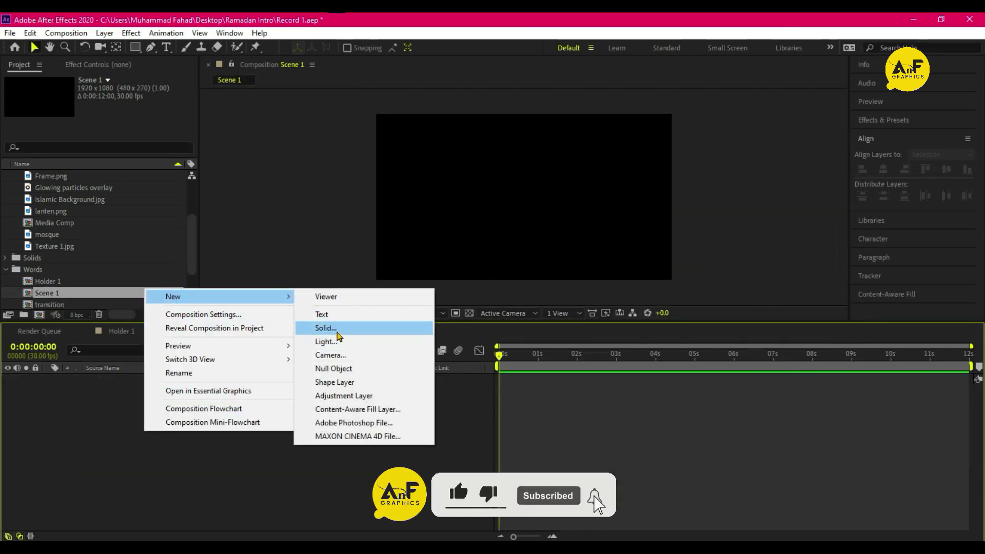
{"action": "left_click", "coordinate": [333, 328]}
{"action": "left_click", "coordinate": [713, 337]}
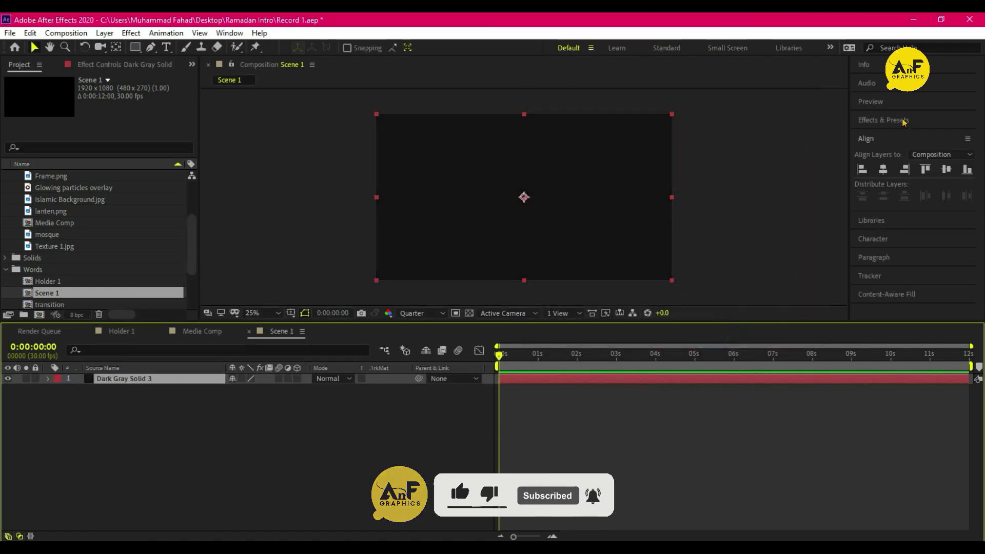
- Apply Gradient Ramp to the dark gray solid in Scene 1 and set its start color to bright yellow
{"action": "left_click", "coordinate": [897, 117]}
{"action": "double_click", "coordinate": [890, 135]}
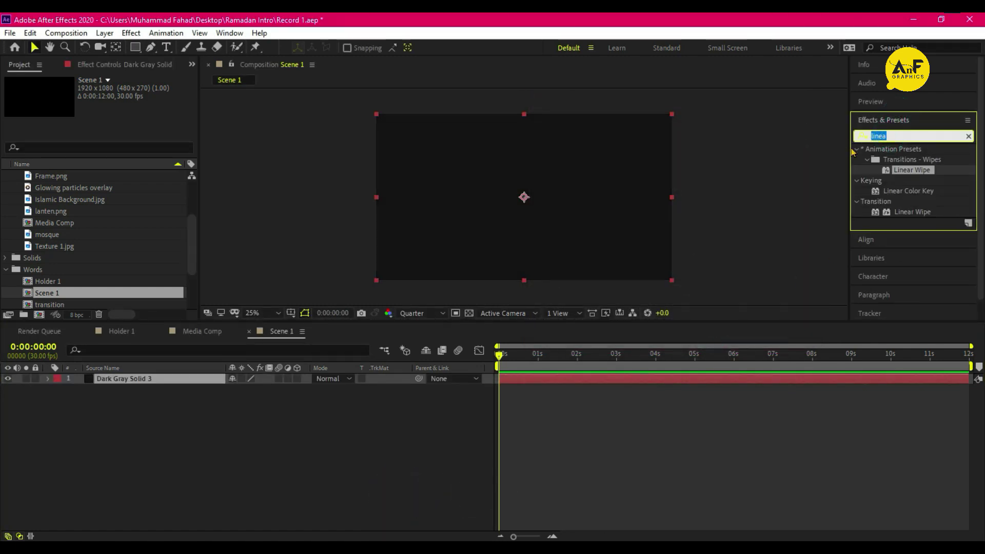
{"action": "type", "text": "ramp"}
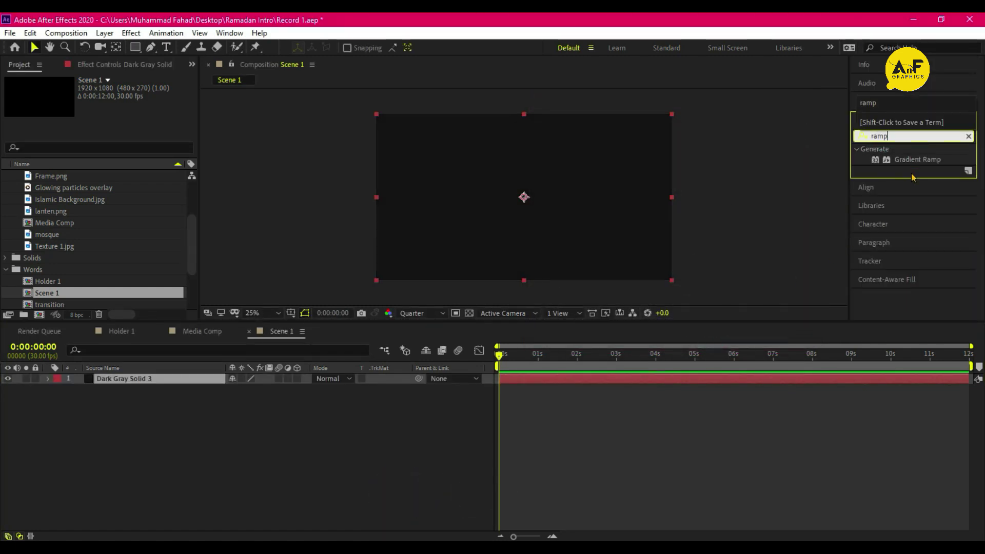
{"action": "double_click", "coordinate": [916, 159]}
{"action": "left_click", "coordinate": [116, 111]}
{"action": "left_click", "coordinate": [732, 436]}
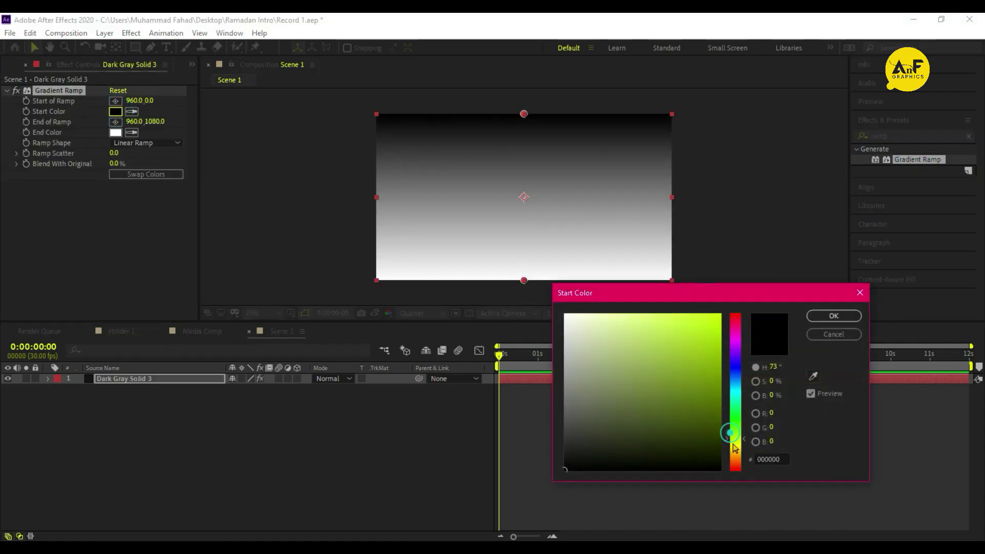
{"action": "left_click", "coordinate": [713, 340]}
{"action": "left_click", "coordinate": [833, 315]}
- Set the Gradient Ramp's end color to a dark olive yellow
{"action": "left_click", "coordinate": [115, 132]}
{"action": "left_click", "coordinate": [735, 447]}
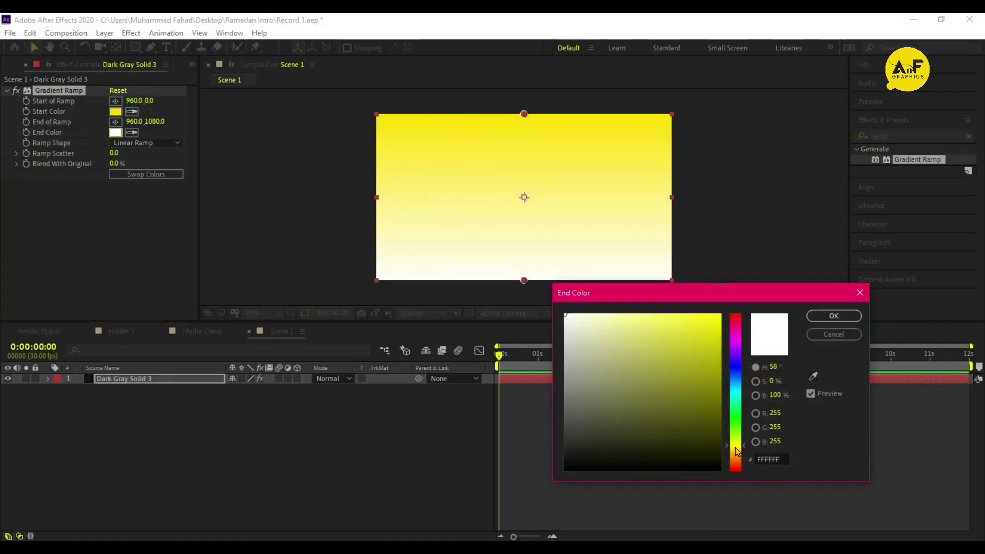
{"action": "left_click", "coordinate": [712, 389]}
{"action": "key", "text": "Return"}
- Add Islamic Background.jpg above the gradient solid and set its blending mode to Multiply
{"action": "left_click", "coordinate": [20, 64]}
{"action": "left_click_drag", "start_coordinate": [77, 199], "coordinate": [179, 382]}
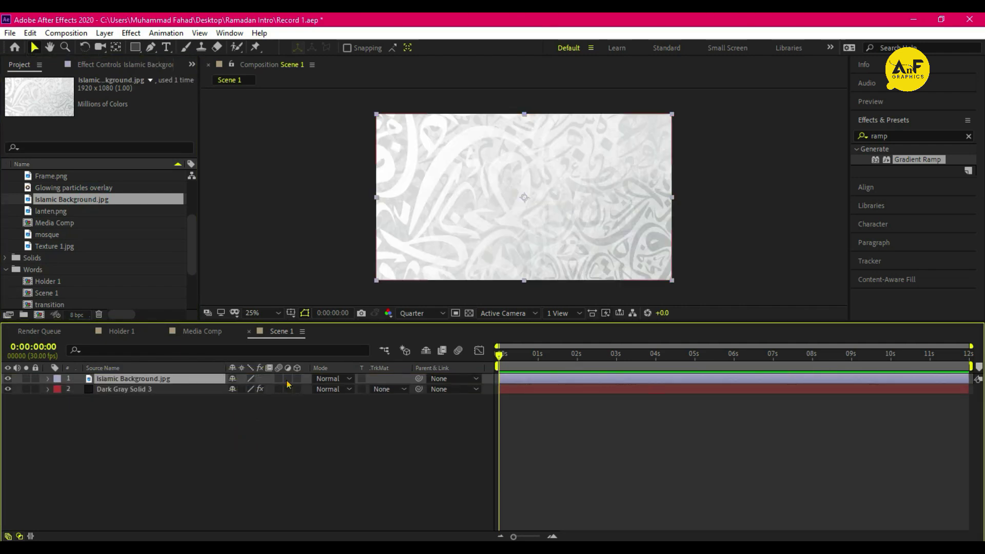
{"action": "left_click", "coordinate": [347, 379]}
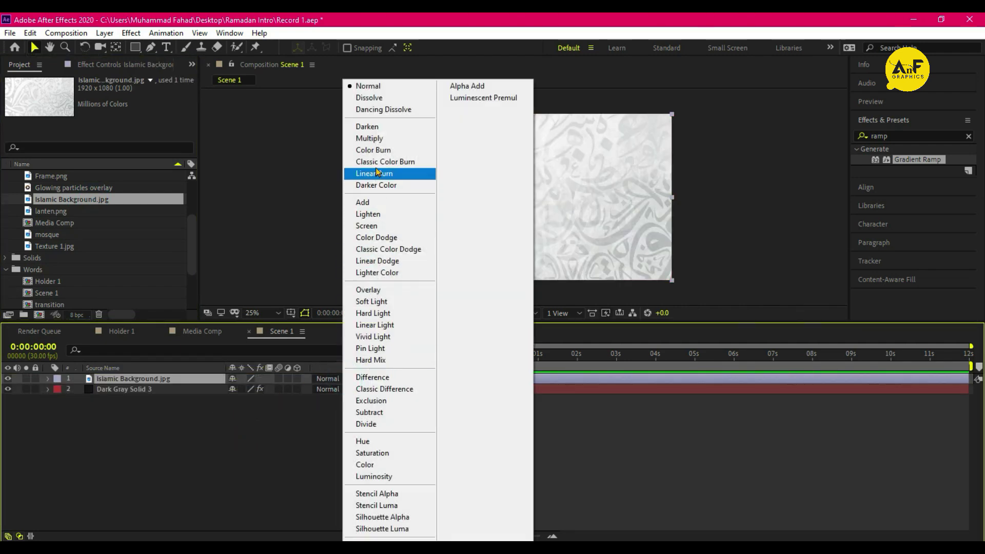
{"action": "left_click", "coordinate": [370, 138]}
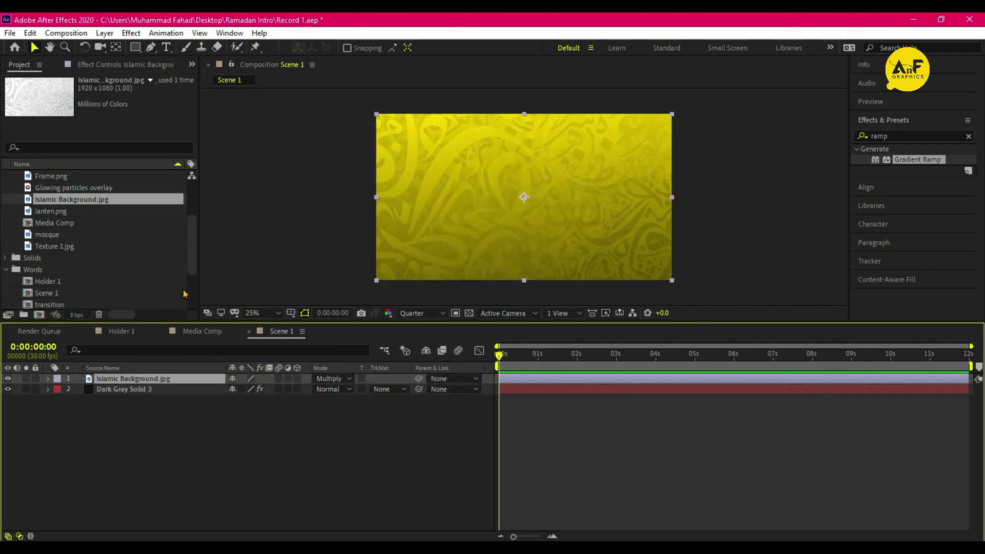
- Add Media Comp and the words composition above the background in Scene 1, shifting words toward the upper left
{"action": "left_click_drag", "start_coordinate": [55, 222], "coordinate": [154, 380]}
{"action": "left_click_drag", "start_coordinate": [45, 188], "coordinate": [154, 328]}
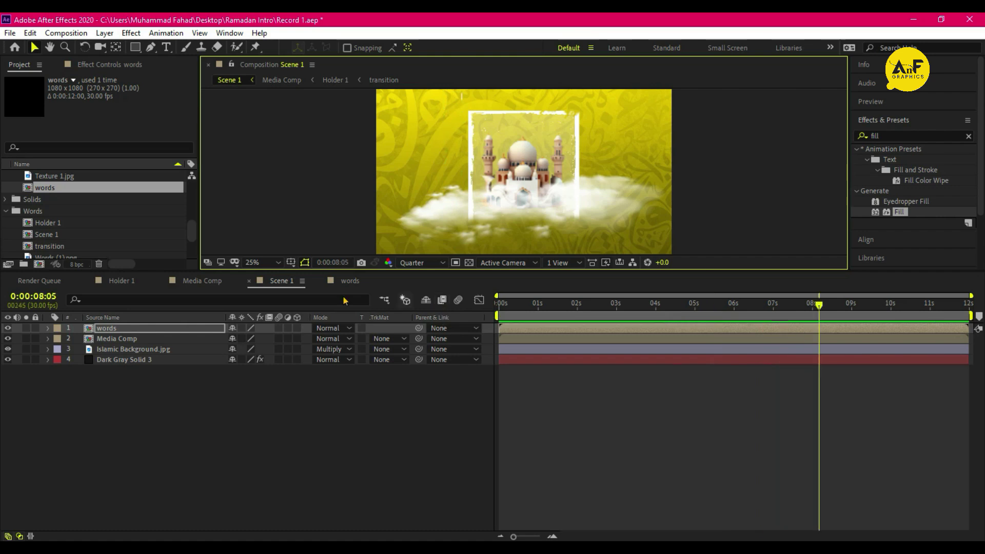
- Add Glowing particles overlay on top of Scene 1, enlarge it to cover the frame, and set its blending mode to Screen
{"action": "scroll", "coordinate": [70, 225], "scroll_direction": "up", "scroll_amount": 5}
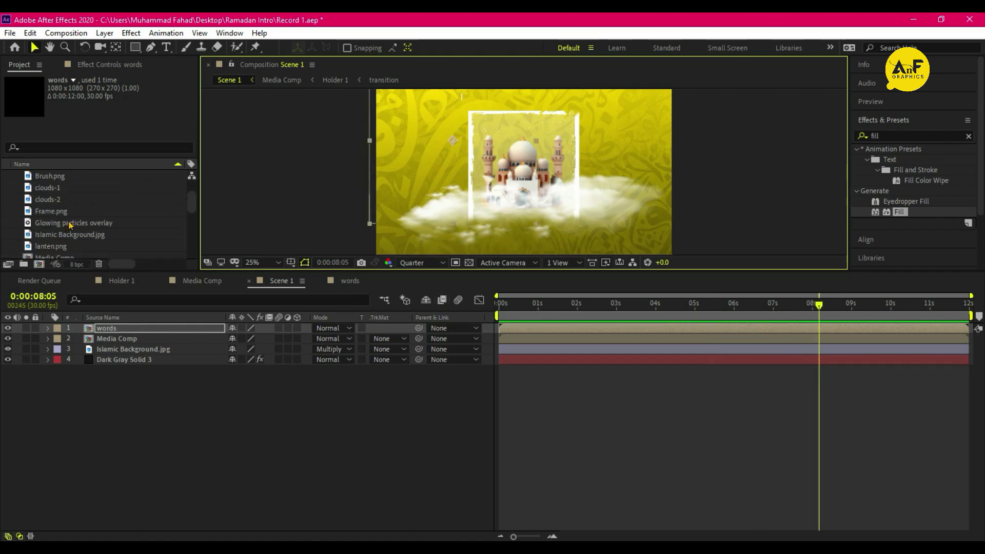
{"action": "left_click_drag", "start_coordinate": [82, 224], "coordinate": [128, 328]}
{"action": "left_click_drag", "start_coordinate": [667, 180], "coordinate": [682, 180]}
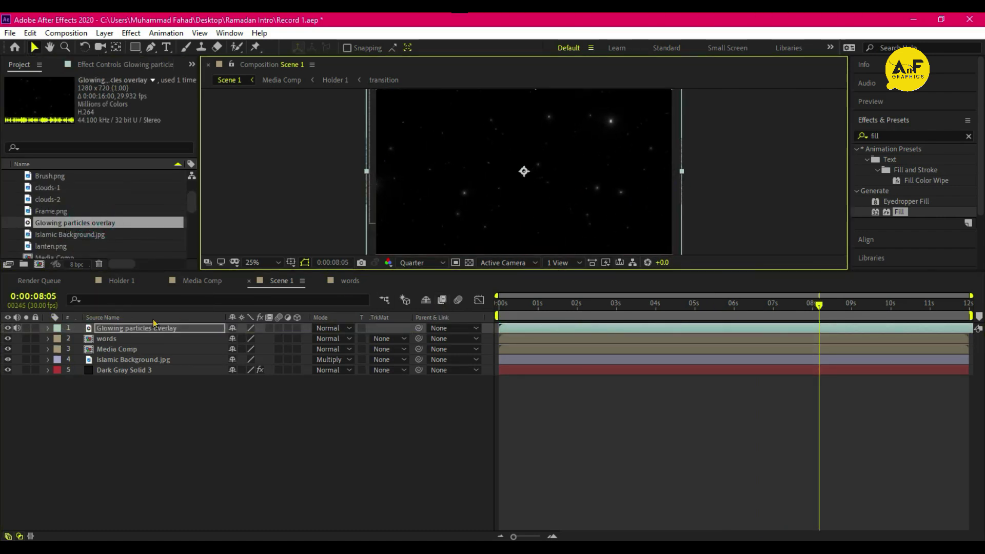
{"action": "left_click", "coordinate": [328, 327]}
{"action": "left_click", "coordinate": [378, 225]}
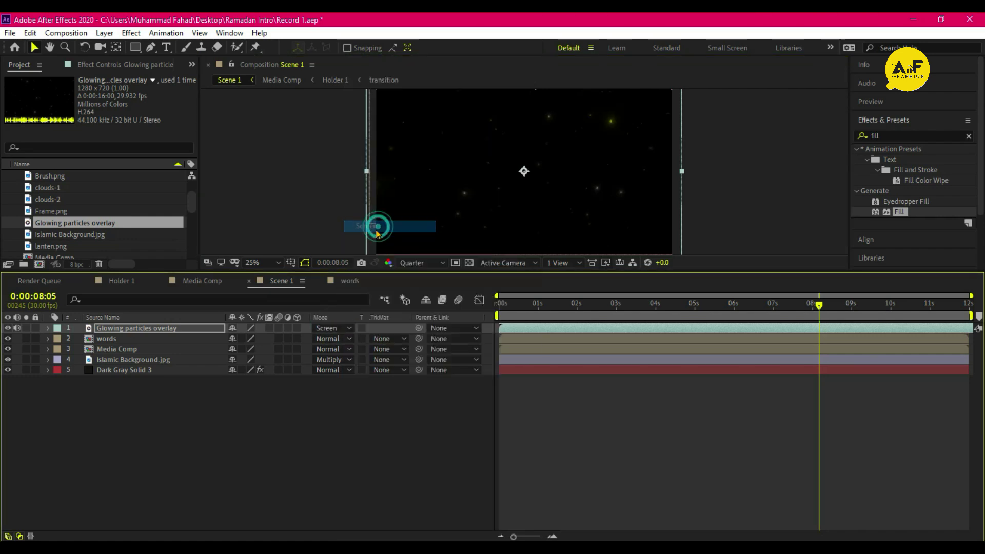
- Add birds.mp4 on top of Scene 1 with Screen blending and move its start to just after 2 seconds
{"action": "scroll", "coordinate": [81, 205], "scroll_direction": "up", "scroll_amount": 1}
{"action": "left_click_drag", "start_coordinate": [81, 199], "coordinate": [281, 349]}
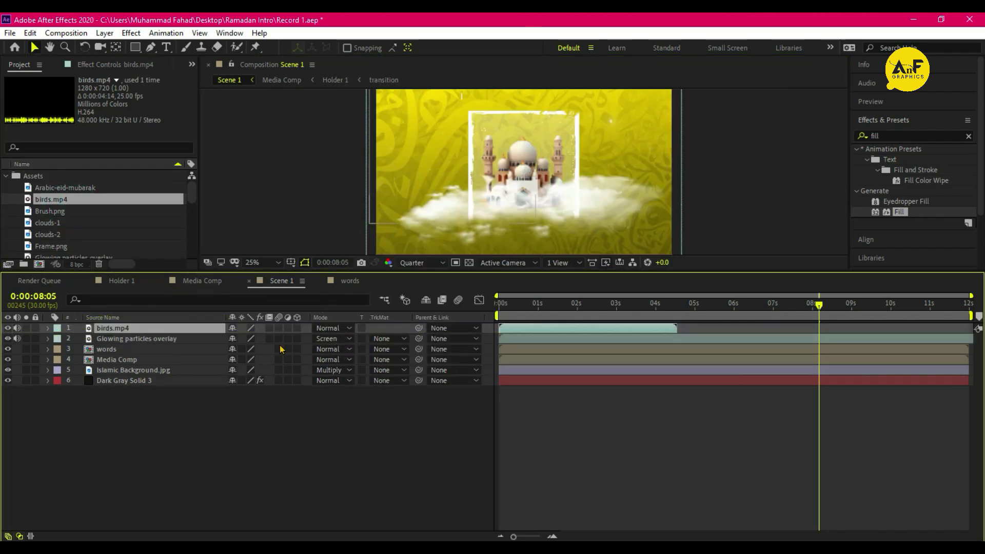
{"action": "left_click", "coordinate": [511, 310]}
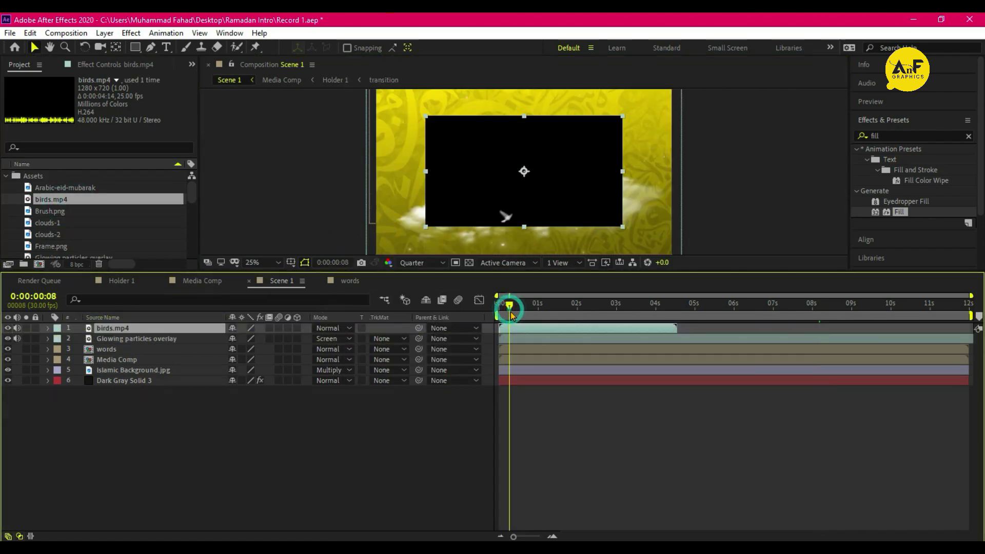
{"action": "left_click", "coordinate": [327, 329]}
{"action": "left_click", "coordinate": [382, 223]}
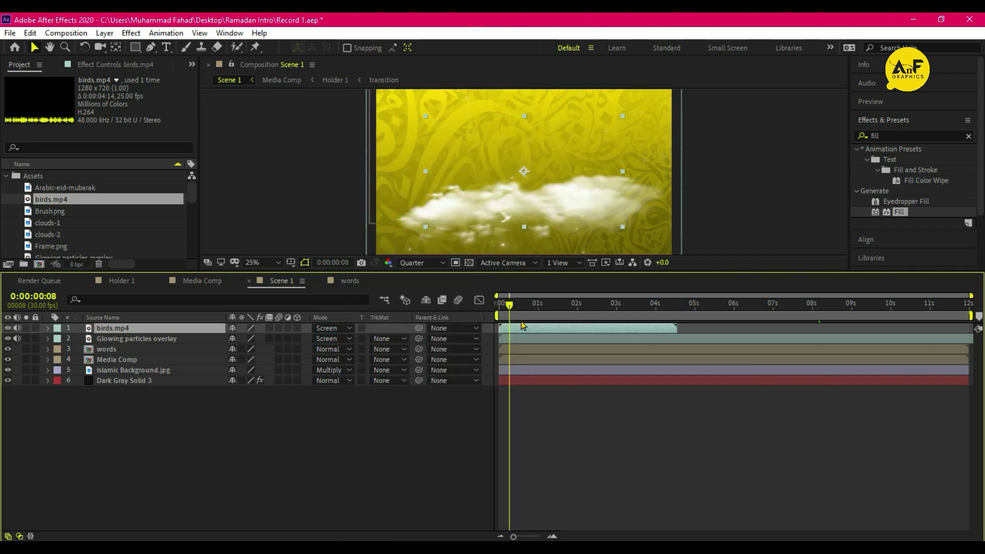
{"action": "left_click_drag", "start_coordinate": [545, 316], "coordinate": [600, 314]}
{"action": "left_click_drag", "start_coordinate": [548, 333], "coordinate": [617, 330]}
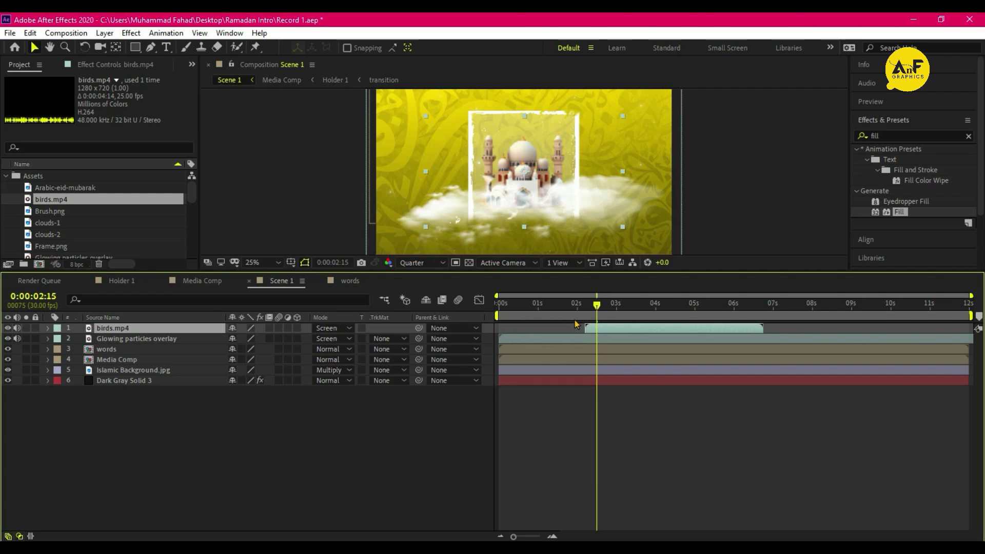
- Add a camera to Scene 1 and make birds.mp4, Glowing particles overlay, words and Media Comp 3D layers
{"action": "key", "text": "Home"}
{"action": "right_click", "coordinate": [196, 387]}
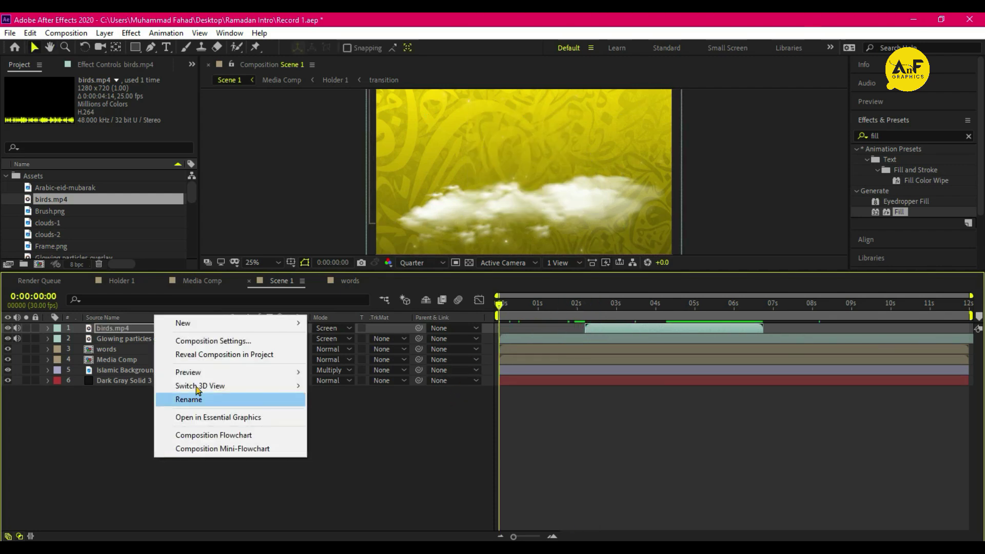
{"action": "mouse_move", "coordinate": [287, 323]}
{"action": "left_click", "coordinate": [341, 379]}
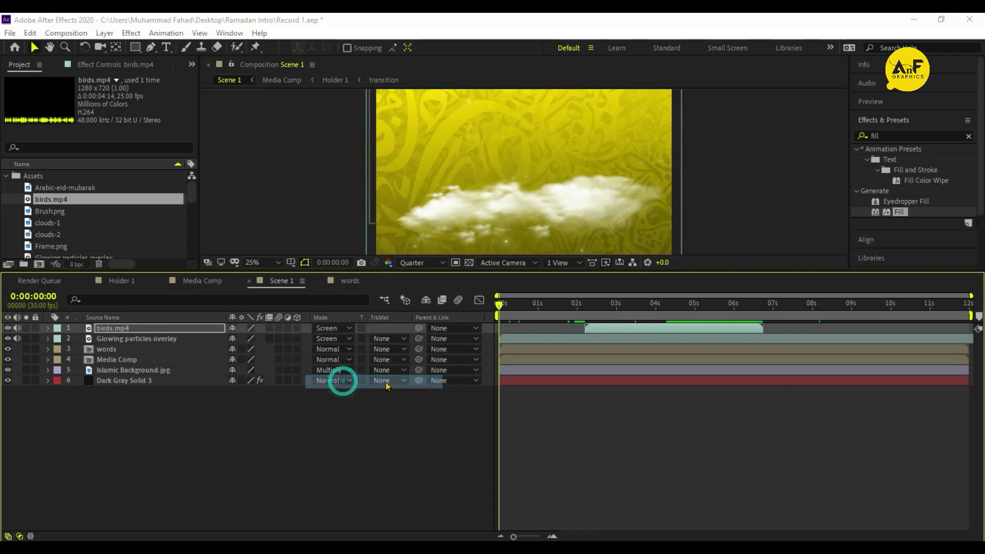
{"action": "left_click", "coordinate": [605, 417]}
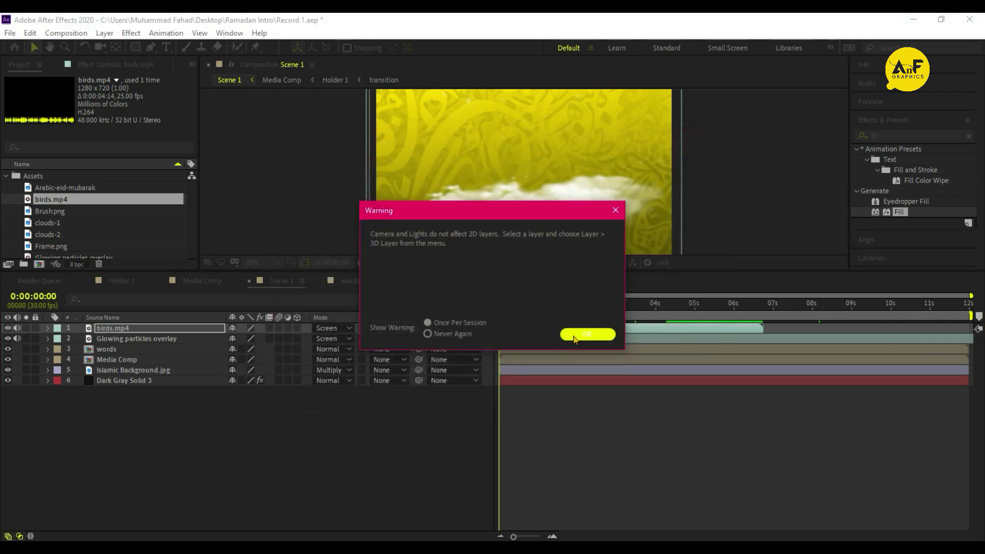
{"action": "left_click", "coordinate": [595, 336]}
{"action": "left_click", "coordinate": [128, 380], "text": "shift"}
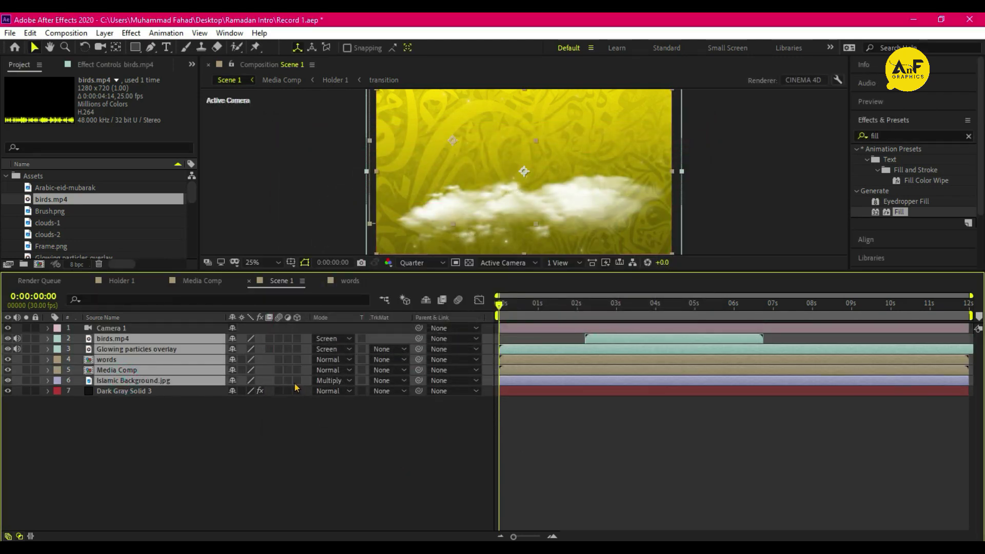
{"action": "left_click", "coordinate": [296, 380]}
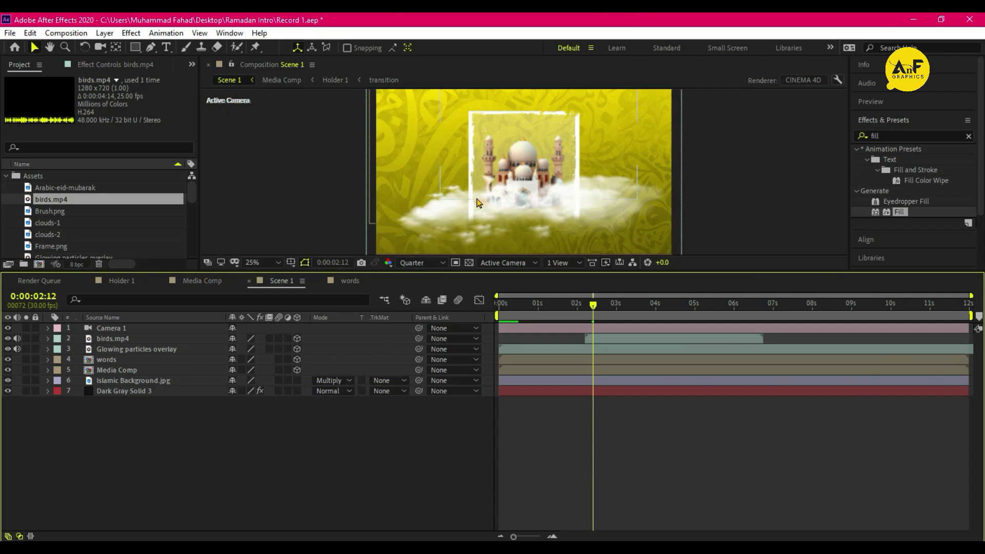
- Add a null object above the camera in Scene 1 and make it a 3D layer
{"action": "right_click", "coordinate": [190, 460]}
{"action": "mouse_move", "coordinate": [252, 320]}
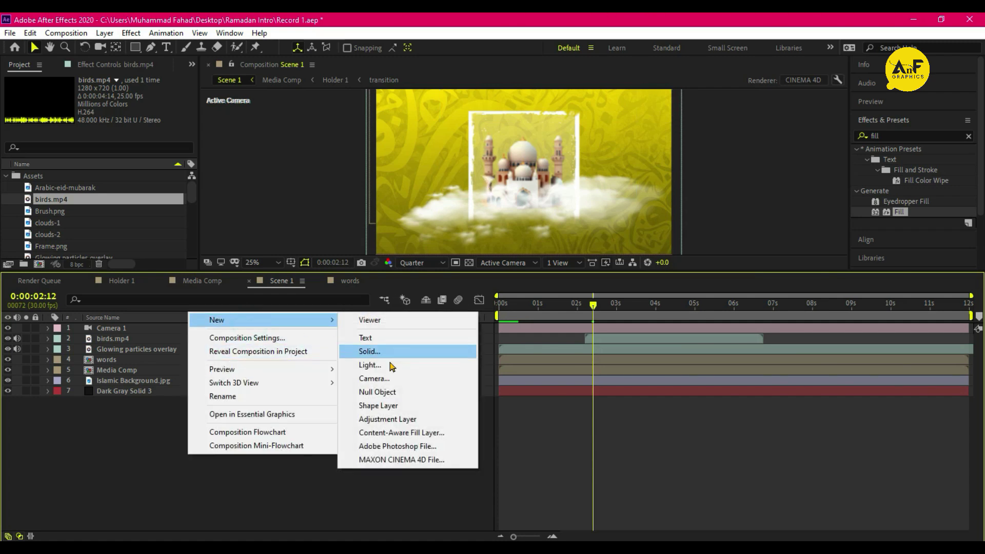
{"action": "left_click", "coordinate": [375, 392]}
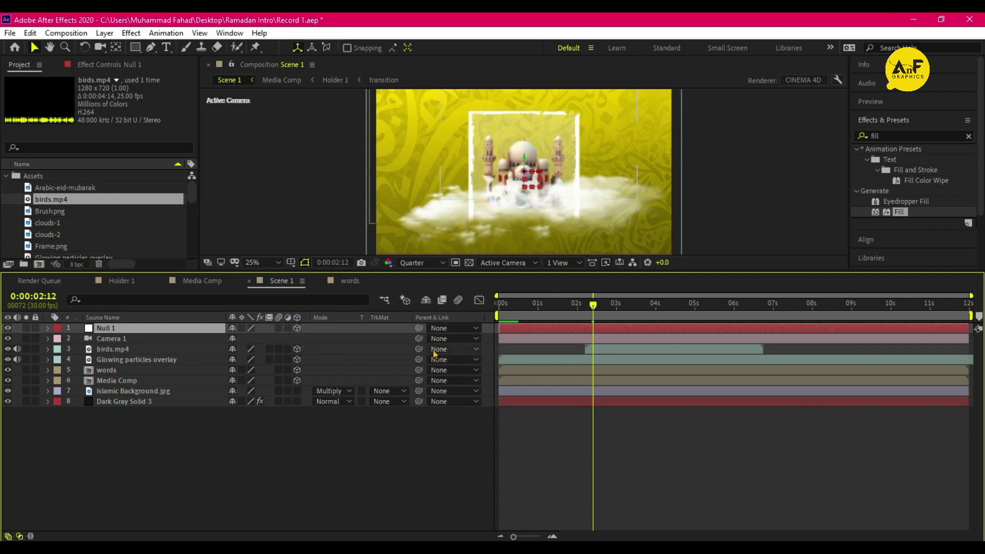
- Parent Camera 1 to Null 1 and move the camera's first Point of Interest keyframe to 3 seconds
{"action": "left_click_drag", "start_coordinate": [418, 339], "coordinate": [165, 332]}
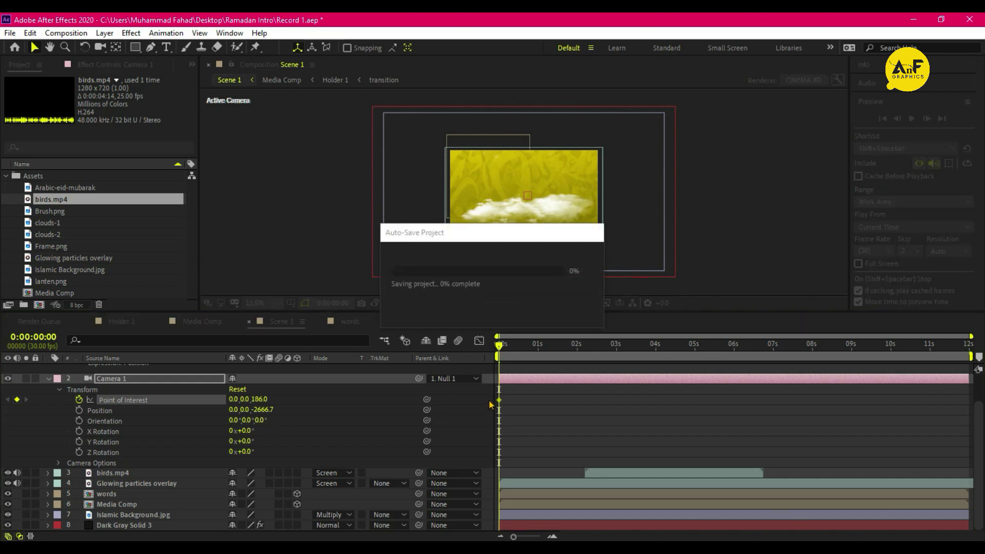
{"action": "mouse_move", "coordinate": [500, 405]}
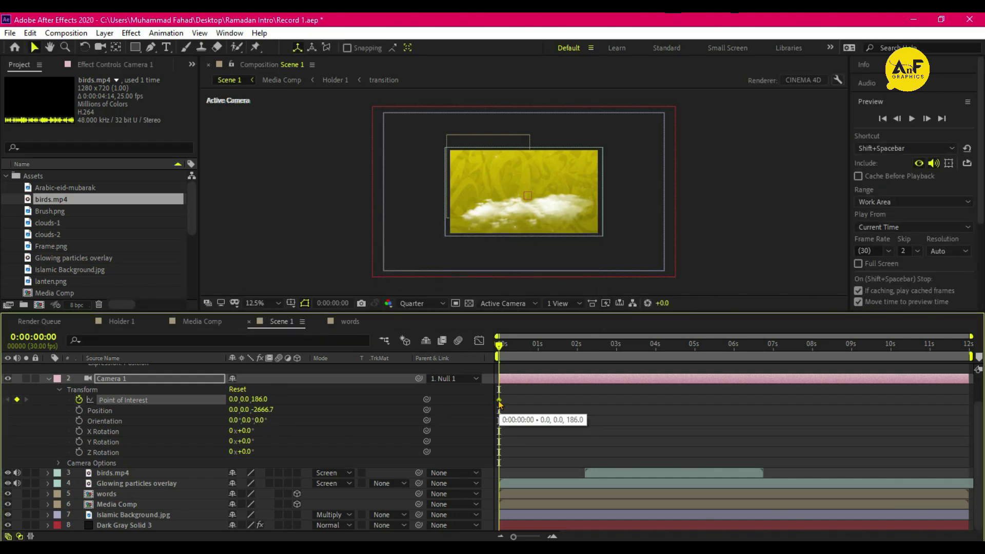
{"action": "left_click_drag", "start_coordinate": [499, 403], "coordinate": [535, 406]}
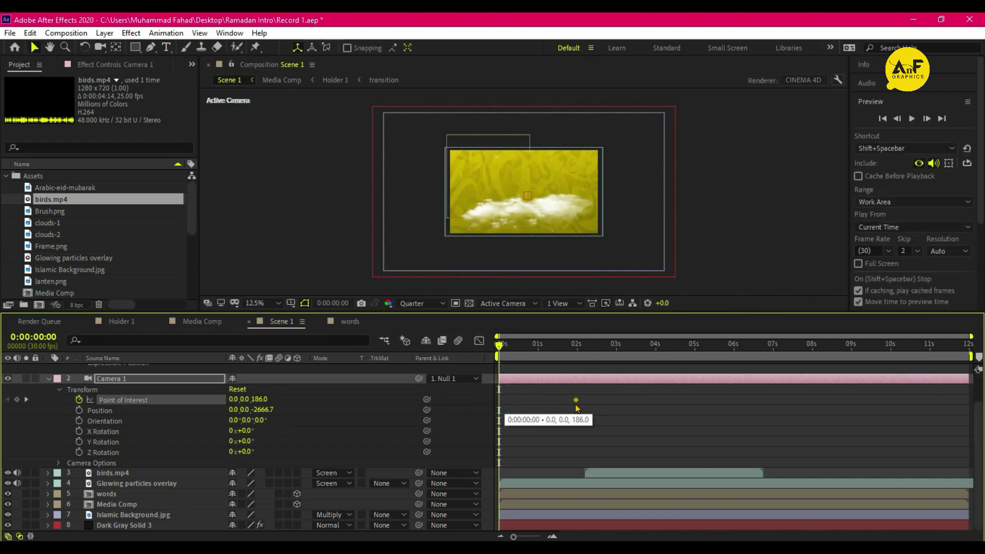
{"action": "left_click_drag", "start_coordinate": [610, 406], "coordinate": [623, 406]}
- Set the camera's Point of Interest Y to -784 at the start of Scene 1 and preview the move
{"action": "left_click_drag", "start_coordinate": [241, 399], "coordinate": [2, 400]}
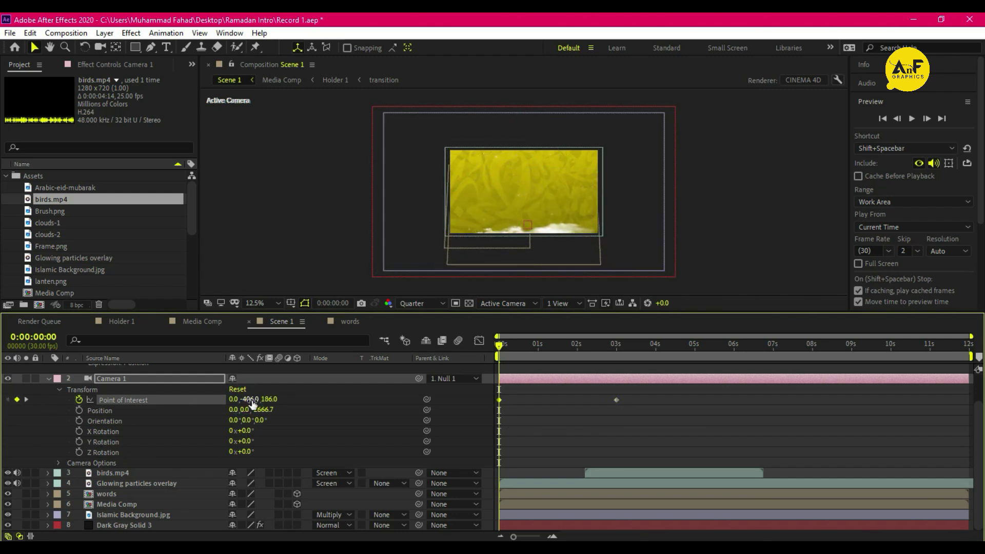
{"action": "key", "text": "space"}
{"action": "scroll", "coordinate": [482, 290], "scroll_direction": "up", "scroll_amount": 1}
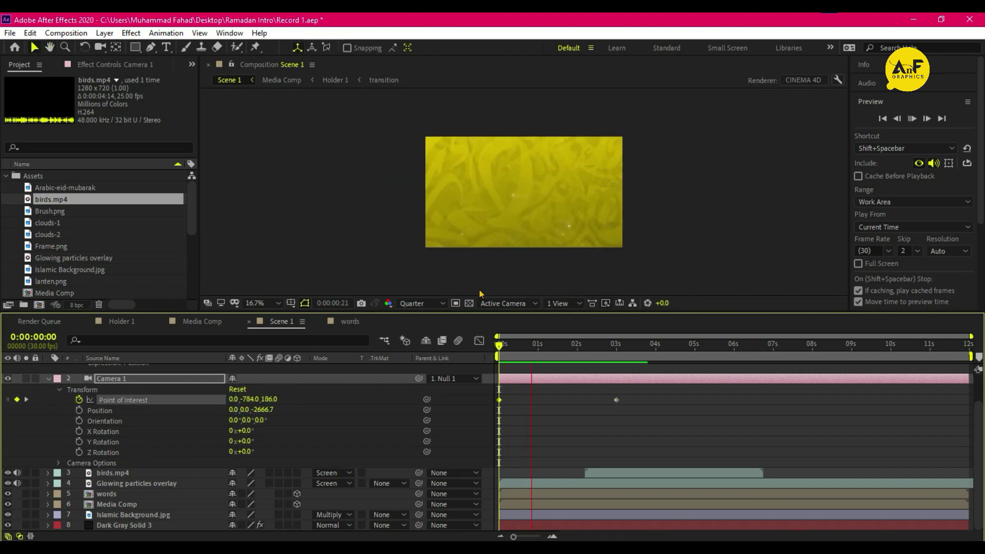
- Hold the Point of Interest with a keyframe near 7 seconds and set its Y to 1234 at 0:00:07:29
{"action": "left_click_drag", "start_coordinate": [851, 344], "coordinate": [813, 358]}
{"action": "left_click", "coordinate": [17, 399]}
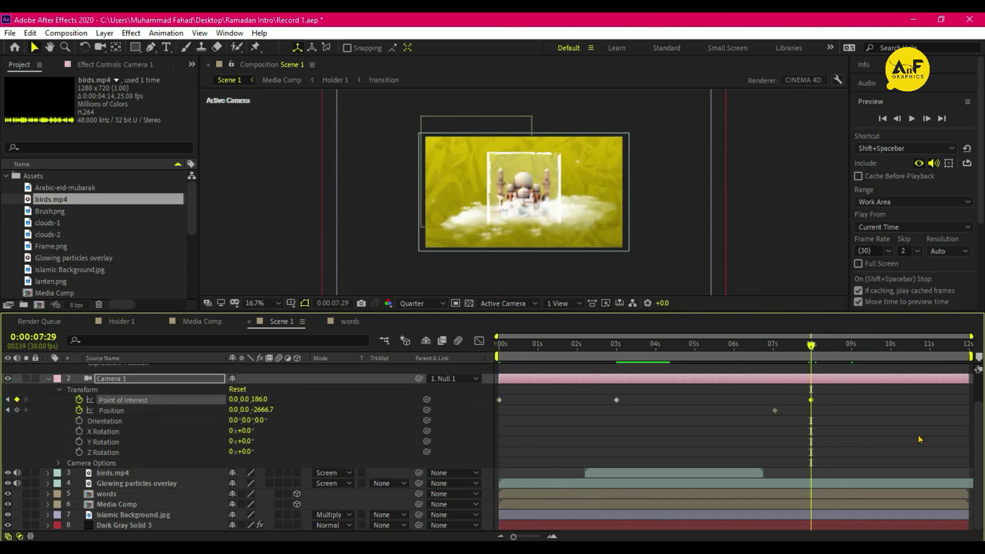
{"action": "left_click_drag", "start_coordinate": [772, 400], "coordinate": [775, 399]}
{"action": "left_click_drag", "start_coordinate": [246, 405], "coordinate": [666, 408]}
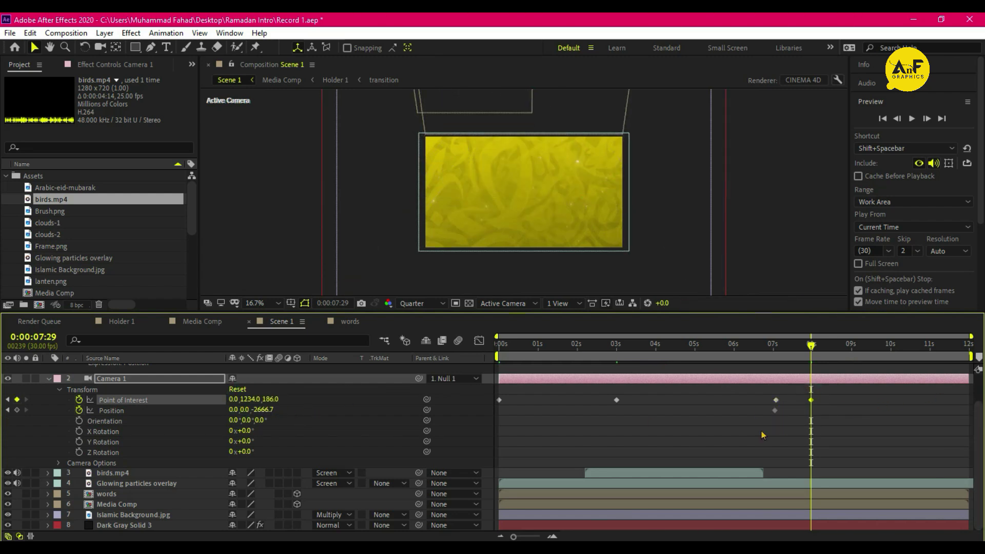
- Delete the stray camera Position keyframe near 7 seconds and move the last Point of Interest keyframe to about 9 seconds
{"action": "left_click", "coordinate": [774, 411]}
{"action": "key", "text": "Delete"}
{"action": "key", "text": "Home"}
{"action": "left_click_drag", "start_coordinate": [811, 400], "coordinate": [852, 400]}
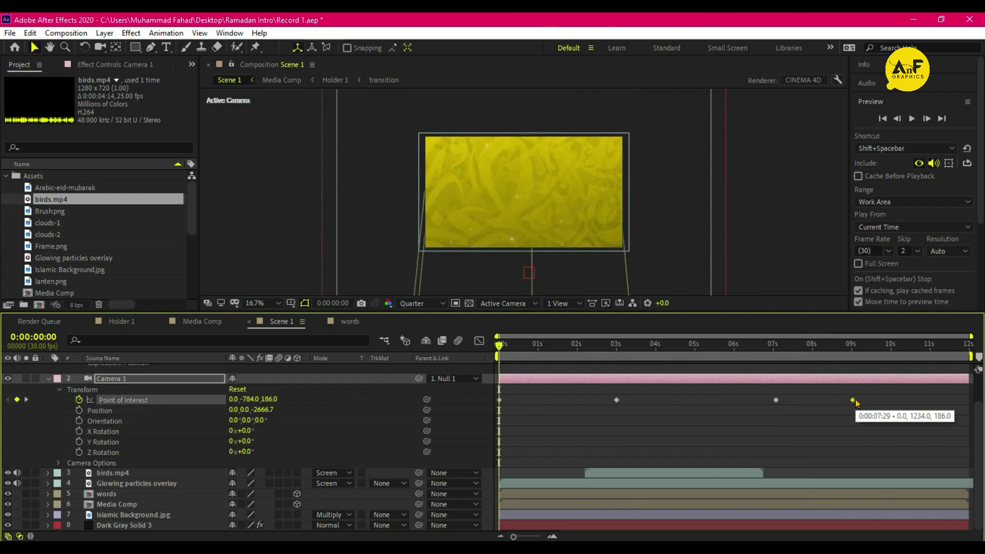
- Apply Easy Ease to all four Point of Interest keyframes and show their speed curve in the Graph Editor
{"action": "left_click_drag", "start_coordinate": [868, 396], "coordinate": [505, 406]}
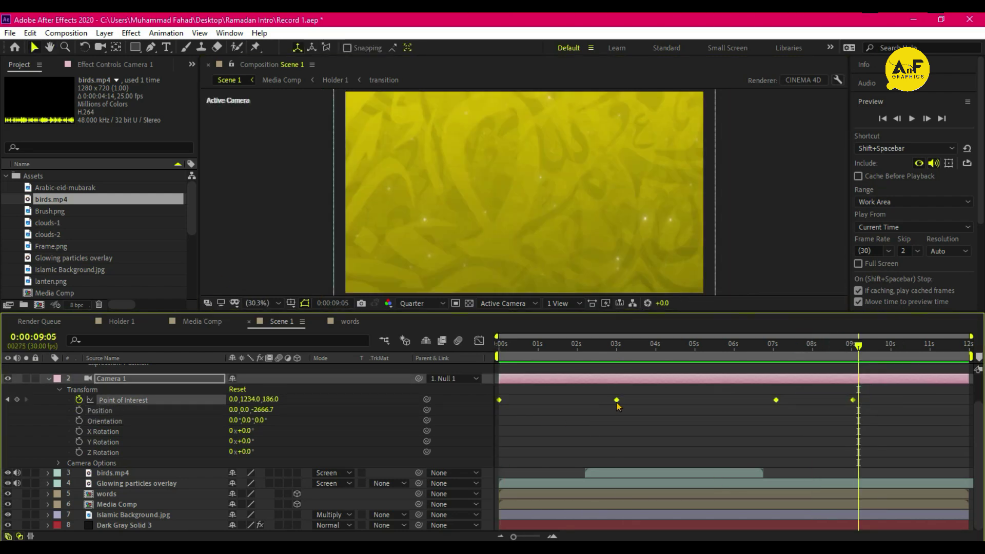
{"action": "right_click", "coordinate": [617, 406]}
{"action": "mouse_move", "coordinate": [699, 391]}
{"action": "left_click", "coordinate": [451, 440]}
{"action": "key", "text": "shift+F3"}
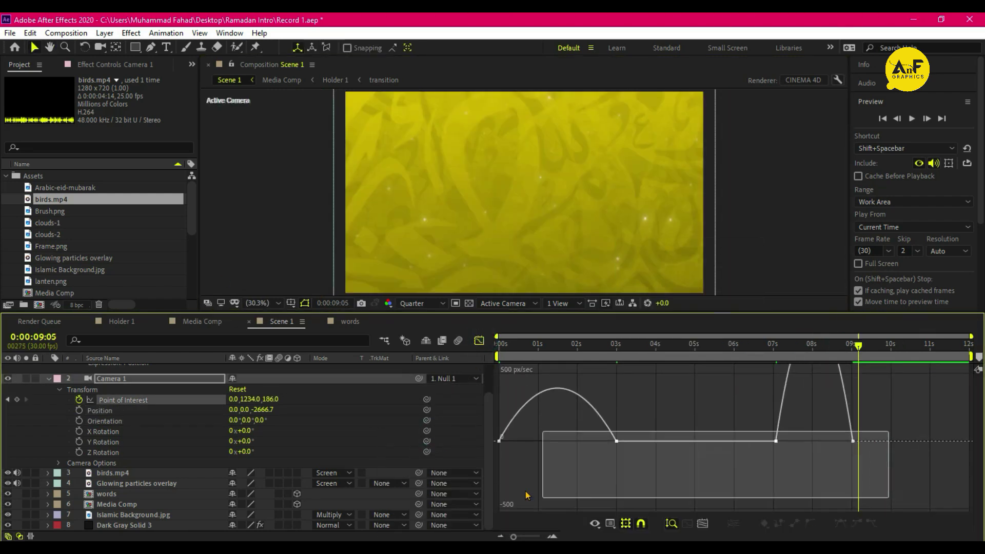
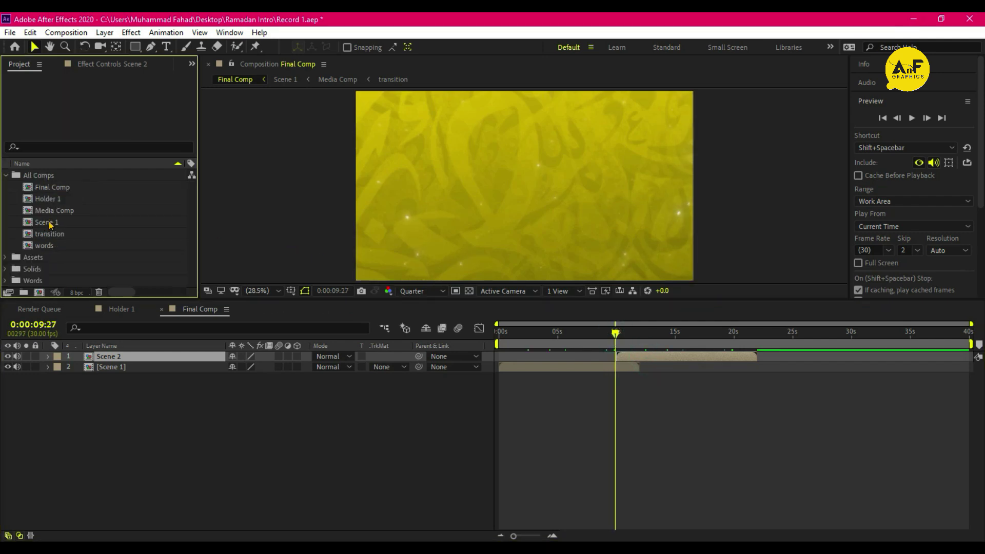
- Duplicate the Holder 1, Media Comp and Scene 1 compositions in the project
{"action": "left_click", "coordinate": [51, 199]}
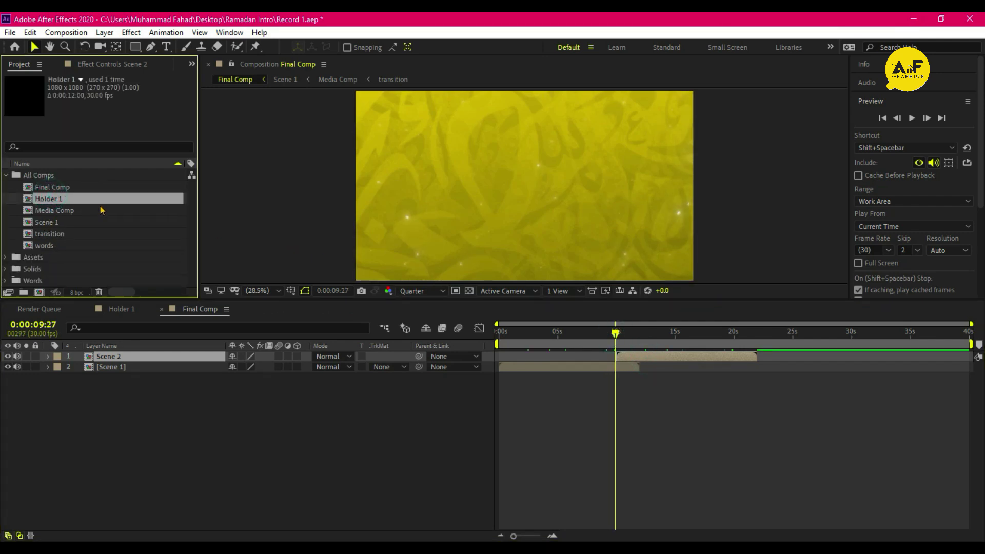
{"action": "key", "text": "ctrl+d"}
{"action": "left_click", "coordinate": [65, 223]}
{"action": "key", "text": "ctrl+d"}
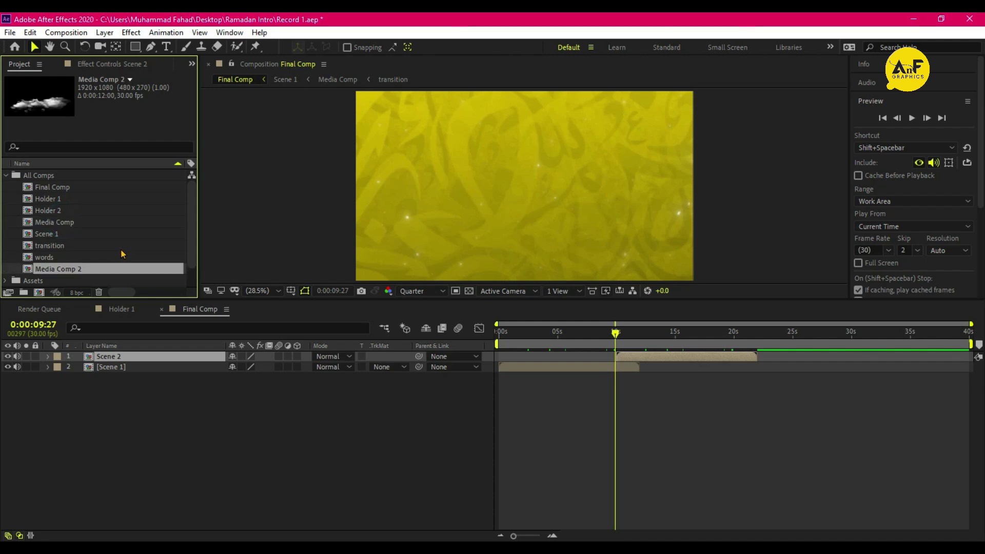
{"action": "left_click", "coordinate": [59, 248]}
{"action": "key", "text": "ctrl+d"}
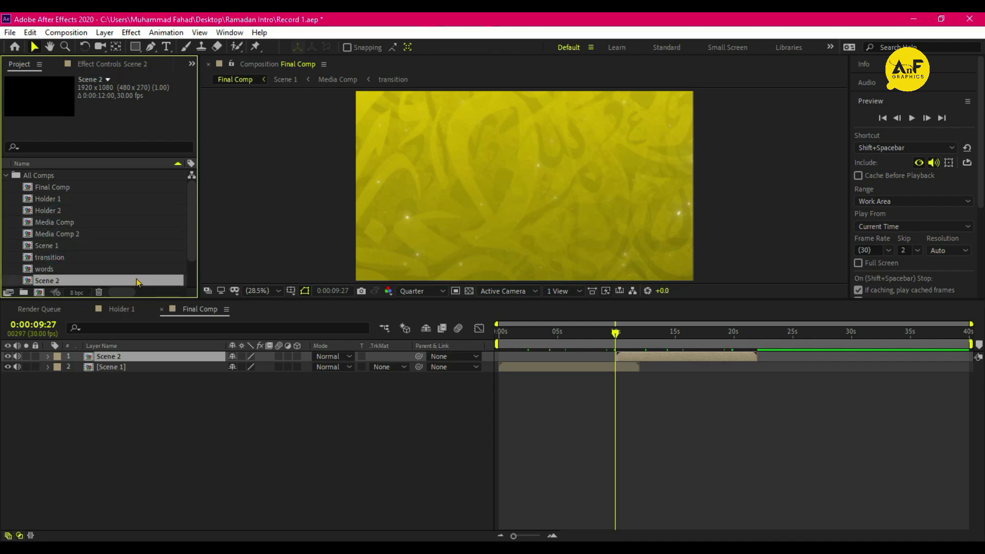
- Replace the Scene 2 layer's source in Final Comp with the Scene 2 composition, and inside it swap Media Comp for Media Comp 2
{"action": "left_click", "coordinate": [643, 356]}
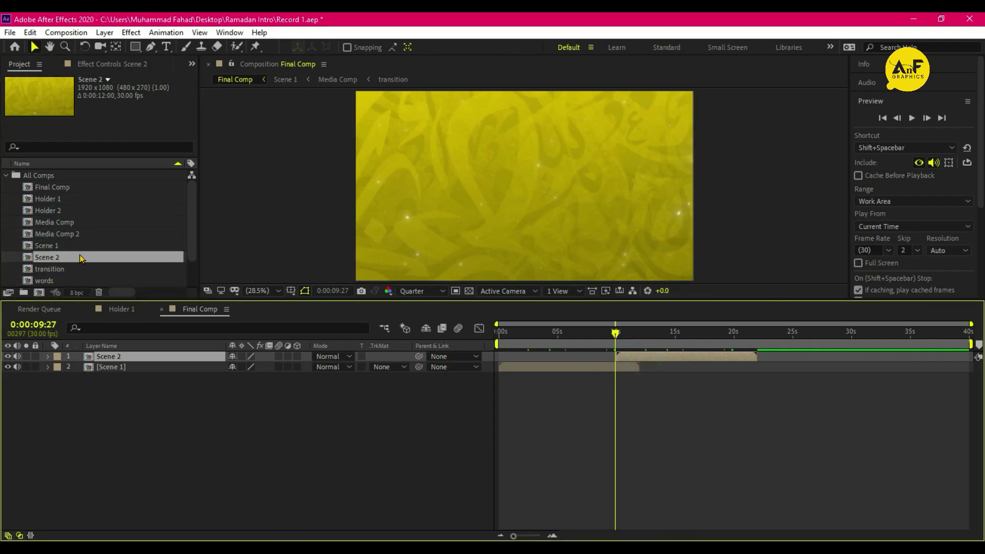
{"action": "left_click_drag", "start_coordinate": [60, 263], "coordinate": [169, 390]}
{"action": "double_click", "coordinate": [175, 356]}
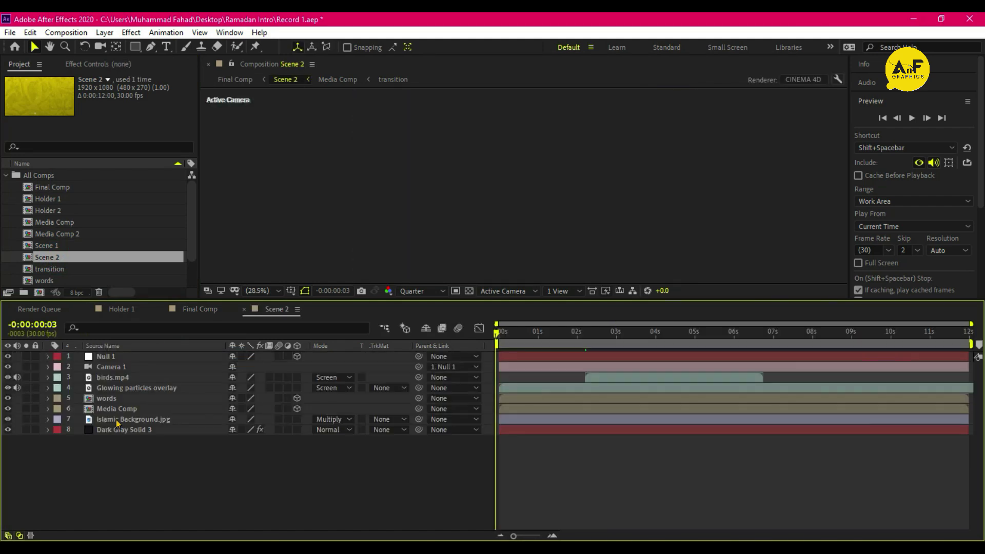
{"action": "left_click", "coordinate": [119, 410]}
{"action": "left_click_drag", "start_coordinate": [77, 239], "coordinate": [133, 410]}
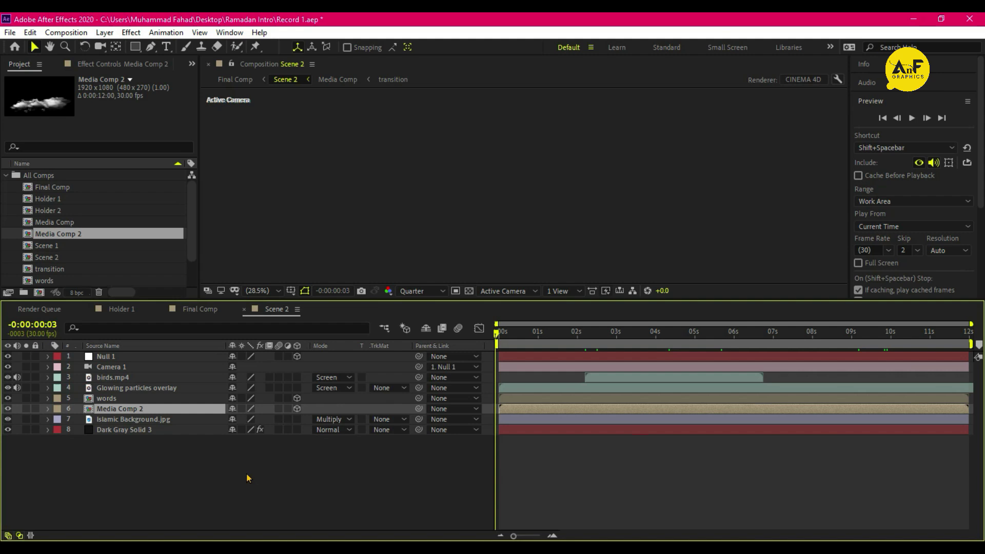
- Inside Media Comp 2, replace the Holder 1 layer with Holder 2
{"action": "double_click", "coordinate": [137, 410]}
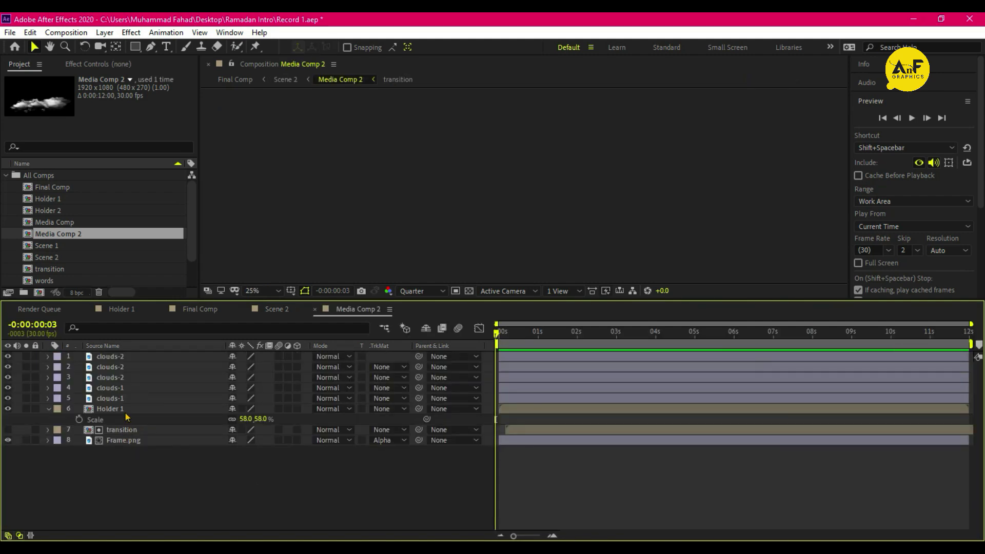
{"action": "left_click", "coordinate": [125, 408]}
{"action": "left_click_drag", "start_coordinate": [58, 213], "coordinate": [134, 408]}
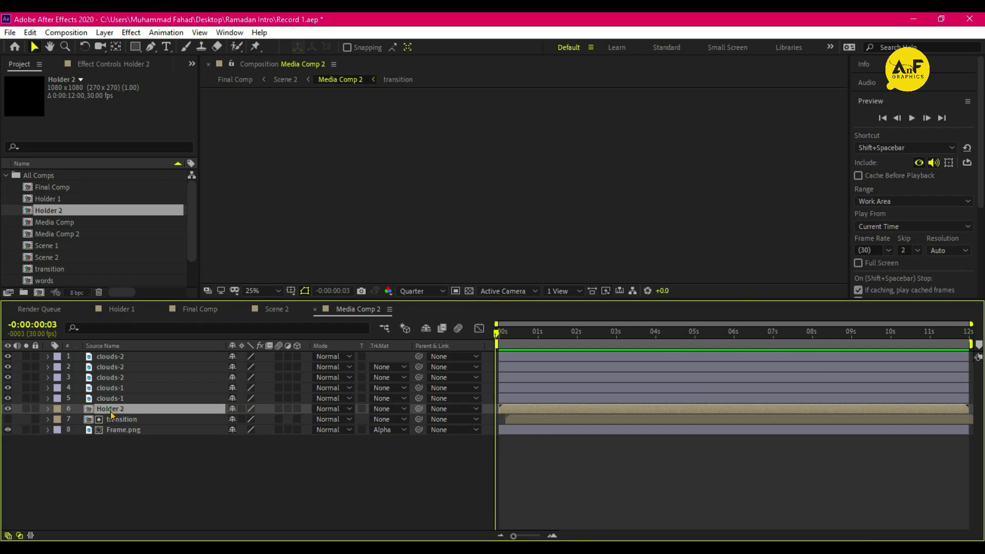
- Inside Holder 2, replace the mosque layer with lanten.png from the Assets folder
{"action": "double_click", "coordinate": [111, 409]}
{"action": "left_click_drag", "start_coordinate": [535, 335], "coordinate": [609, 334]}
{"action": "left_click_drag", "start_coordinate": [671, 369], "coordinate": [657, 369]}
{"action": "left_click", "coordinate": [6, 174]}
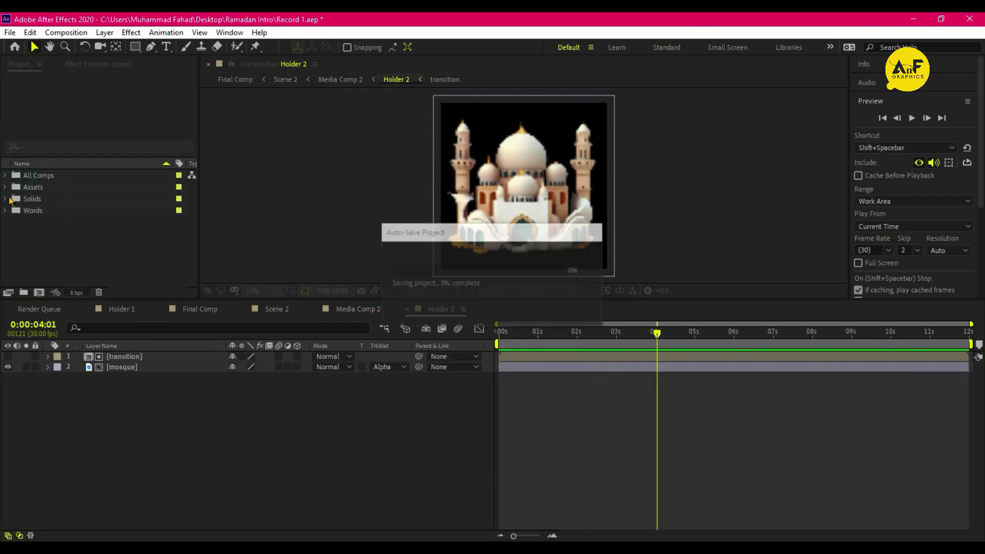
{"action": "left_click", "coordinate": [6, 187]}
{"action": "scroll", "coordinate": [63, 220], "scroll_direction": "down", "scroll_amount": 3}
{"action": "left_click_drag", "start_coordinate": [48, 233], "coordinate": [591, 204]}
{"action": "left_click", "coordinate": [121, 367]}
- In Final Comp, duplicate the Scene 2 layer as Scene 3 and move the copy to start at about 20 seconds
{"action": "left_click", "coordinate": [200, 309]}
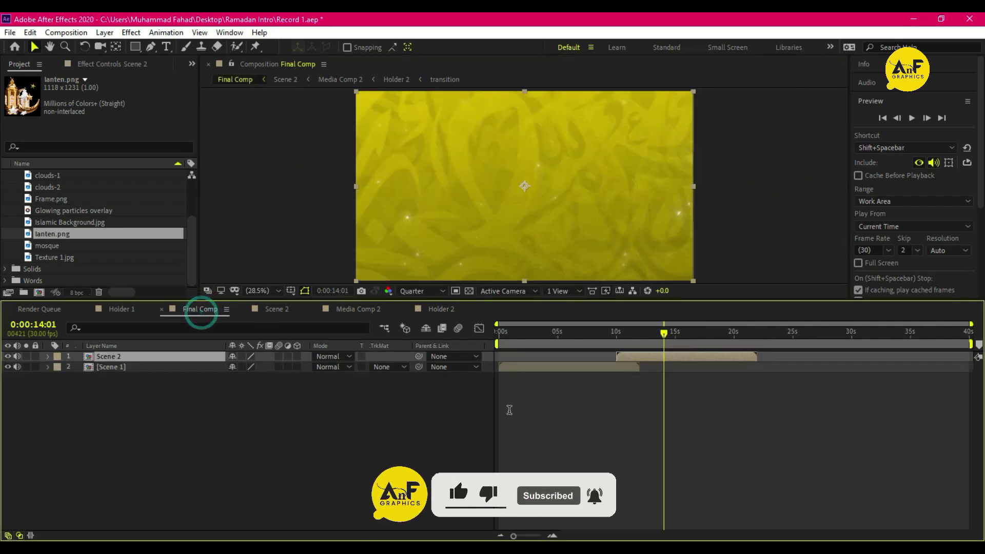
{"action": "left_click", "coordinate": [580, 341]}
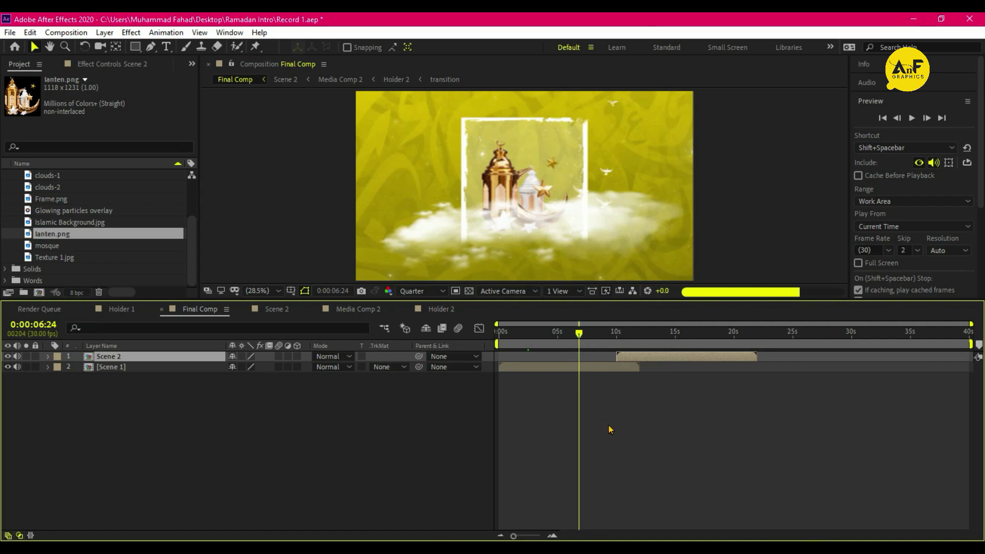
{"action": "left_click", "coordinate": [641, 356]}
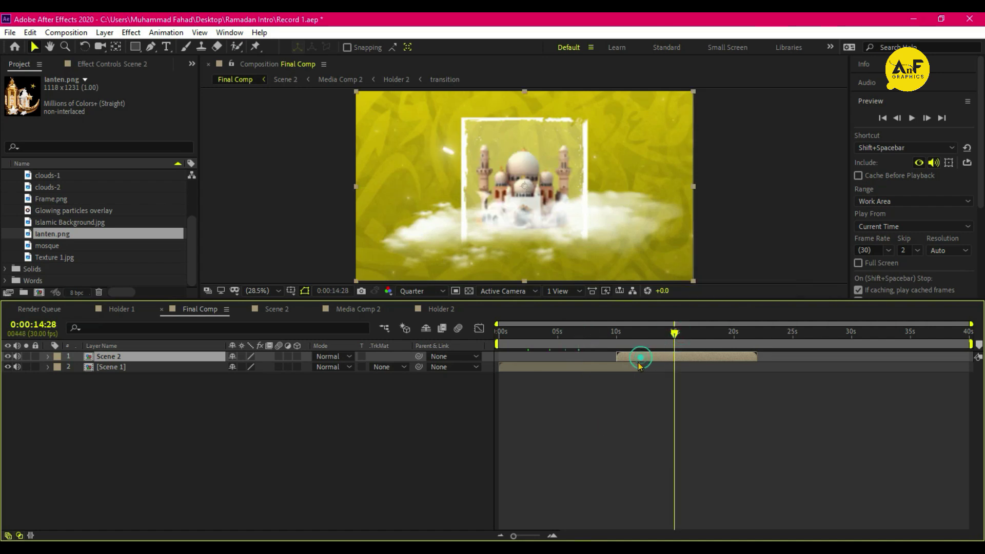
{"action": "key", "text": "ctrl+d"}
{"action": "left_click_drag", "start_coordinate": [632, 356], "coordinate": [754, 363]}
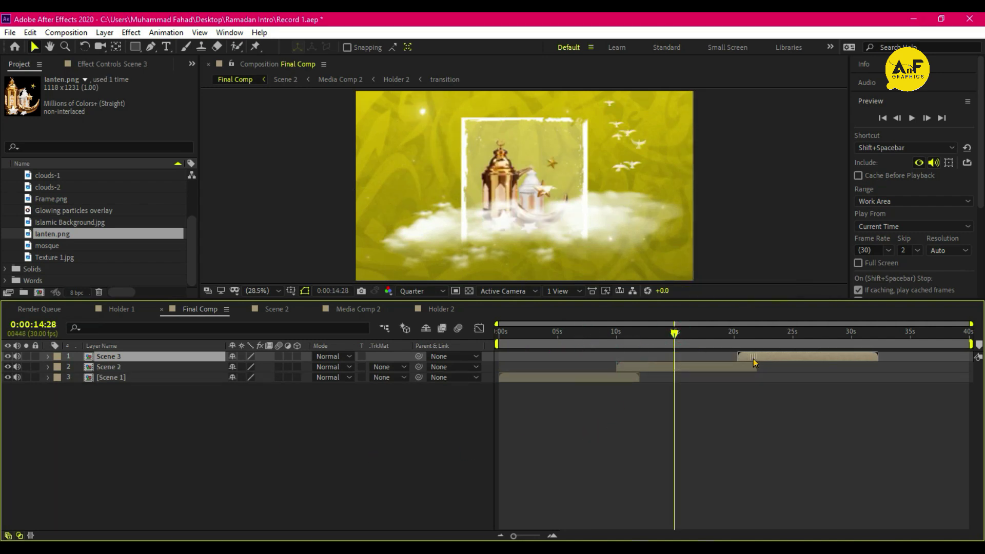
{"action": "left_click", "coordinate": [716, 335]}
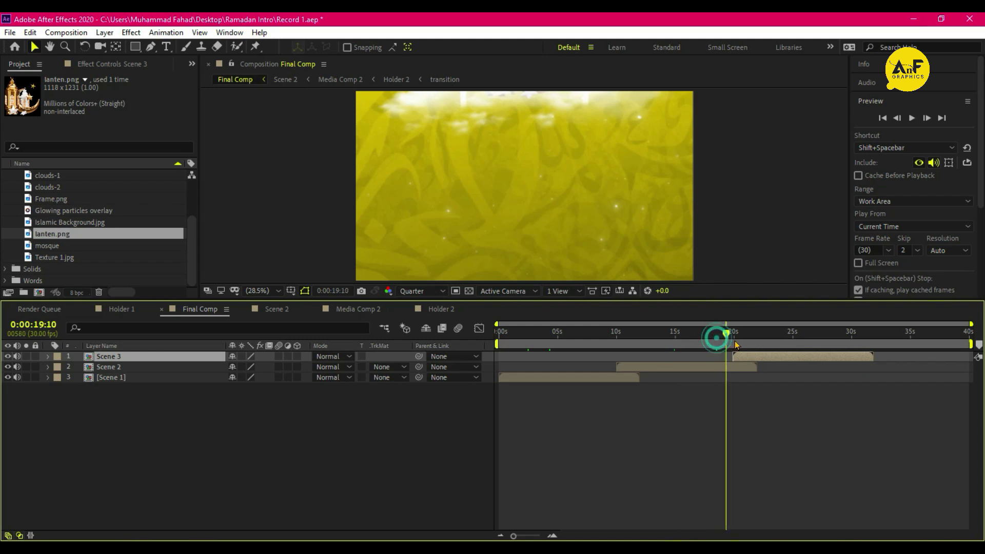
{"action": "left_click", "coordinate": [750, 342]}
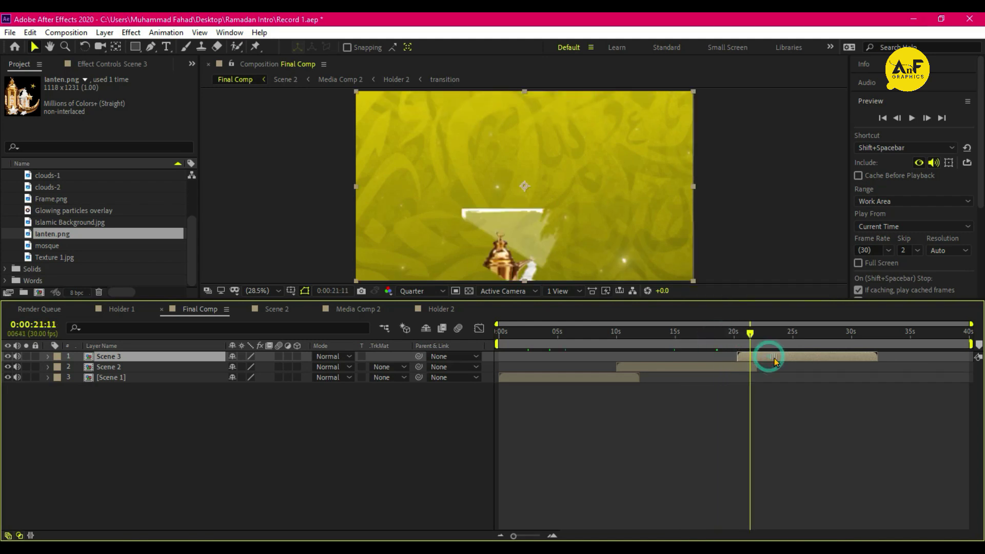
- Replace the Scene 3 layer's source in Final Comp with the Scene 3 composition, and inside it swap Media Comp 2 for Media Comp 3
{"action": "scroll", "coordinate": [117, 230], "scroll_direction": "up", "scroll_amount": 3}
{"action": "left_click", "coordinate": [57, 245]}
{"action": "left_click_drag", "start_coordinate": [56, 246], "coordinate": [123, 357]}
{"action": "double_click", "coordinate": [125, 361]}
{"action": "left_click", "coordinate": [134, 408]}
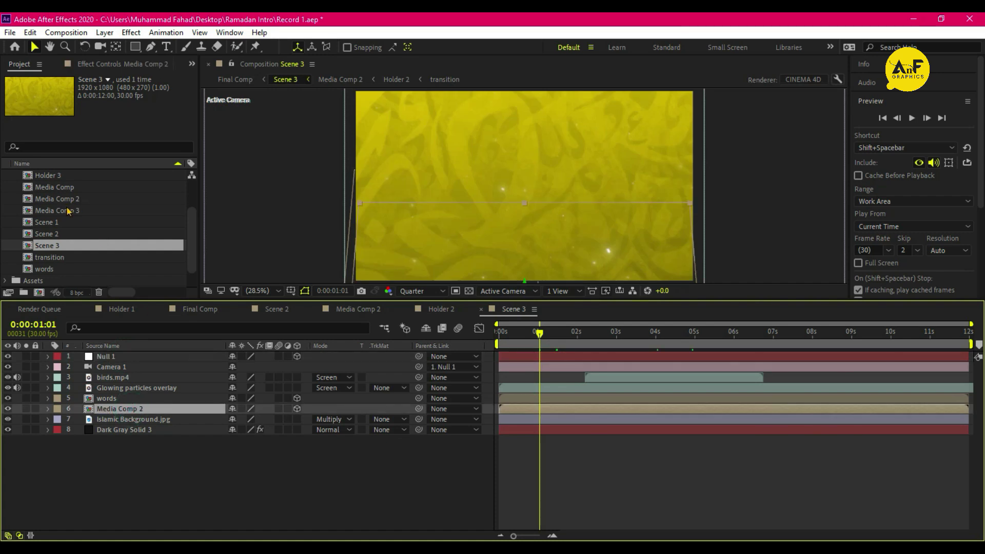
- Inside Media Comp 3, replace the Holder 2 layer with Holder 3
{"action": "double_click", "coordinate": [137, 409]}
{"action": "left_click", "coordinate": [120, 408]}
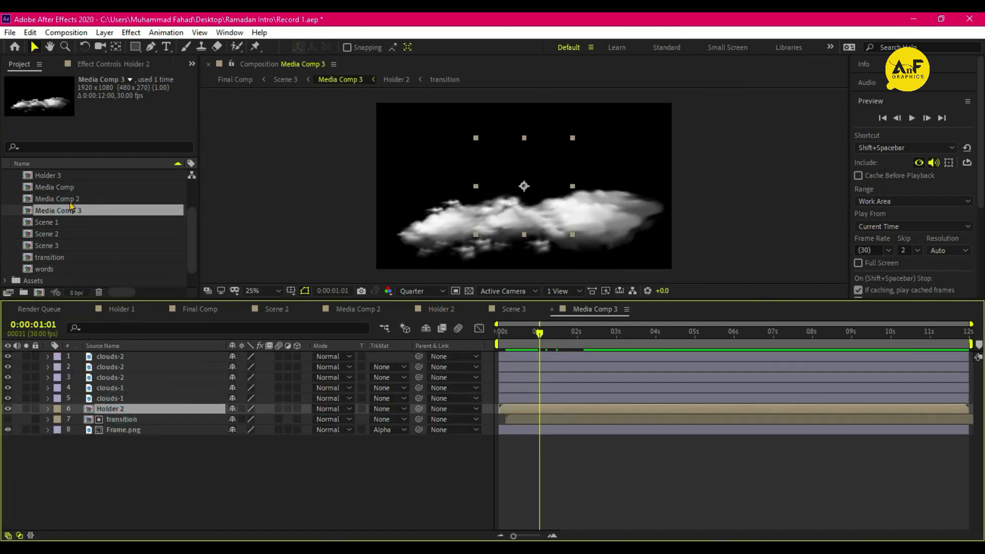
{"action": "scroll", "coordinate": [75, 209], "scroll_direction": "up", "scroll_amount": 3}
{"action": "left_click_drag", "start_coordinate": [76, 209], "coordinate": [134, 410]}
- Inside Holder 3, replace the lanten.png layer with Arabic-eid-mubarak from the Assets folder
{"action": "double_click", "coordinate": [137, 410]}
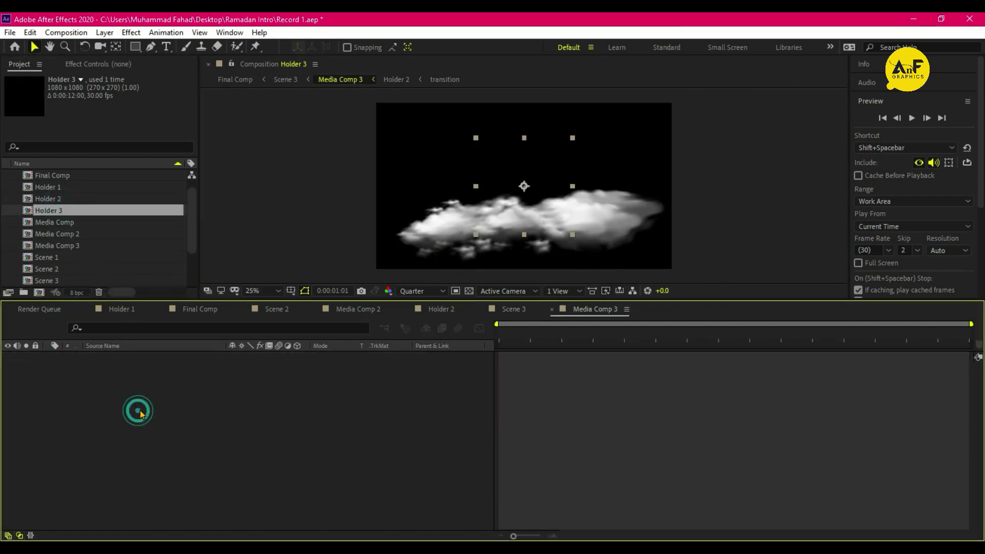
{"action": "left_click", "coordinate": [575, 350]}
{"action": "key", "text": "space"}
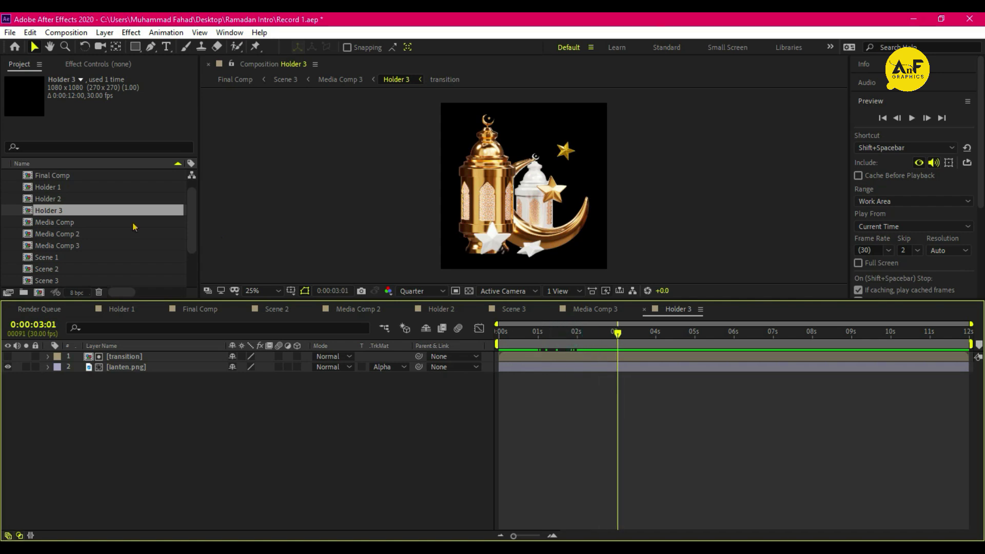
{"action": "scroll", "coordinate": [20, 187], "scroll_direction": "up", "scroll_amount": 1}
{"action": "left_click", "coordinate": [5, 175]}
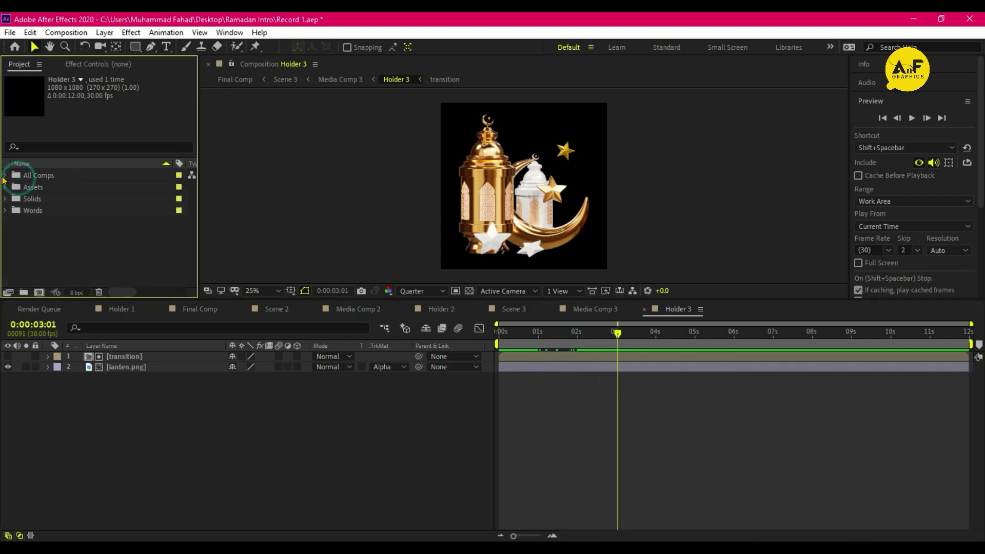
{"action": "left_click", "coordinate": [33, 187]}
{"action": "left_click", "coordinate": [6, 187]}
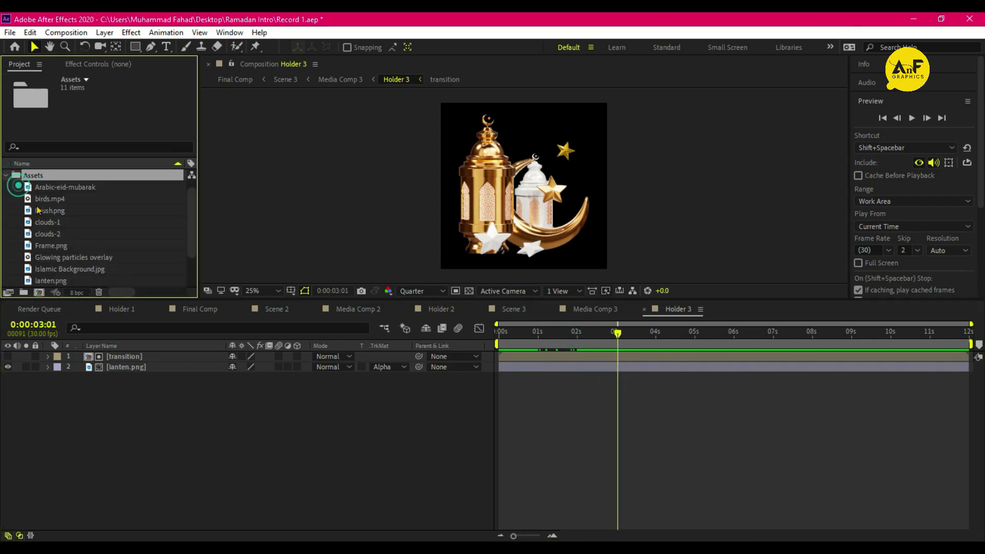
{"action": "left_click", "coordinate": [30, 198]}
{"action": "left_click", "coordinate": [128, 367]}
{"action": "left_click_drag", "start_coordinate": [80, 204], "coordinate": [287, 368]}
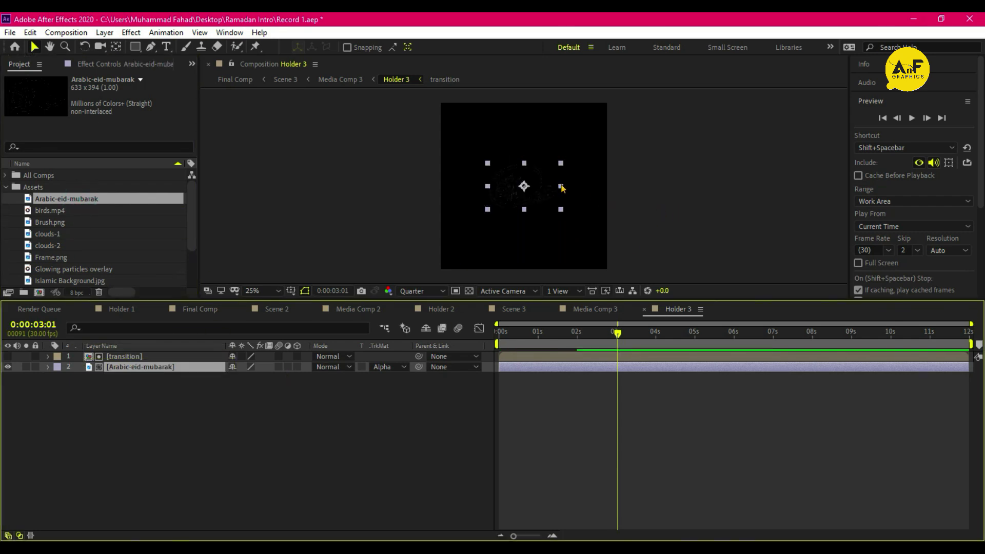
- Enlarge Arabic-eid-mubarak to nearly the full width of Holder 3 and set its track matte to None
{"action": "left_click_drag", "start_coordinate": [561, 187], "coordinate": [577, 188]}
{"action": "left_click_drag", "start_coordinate": [585, 334], "coordinate": [512, 334]}
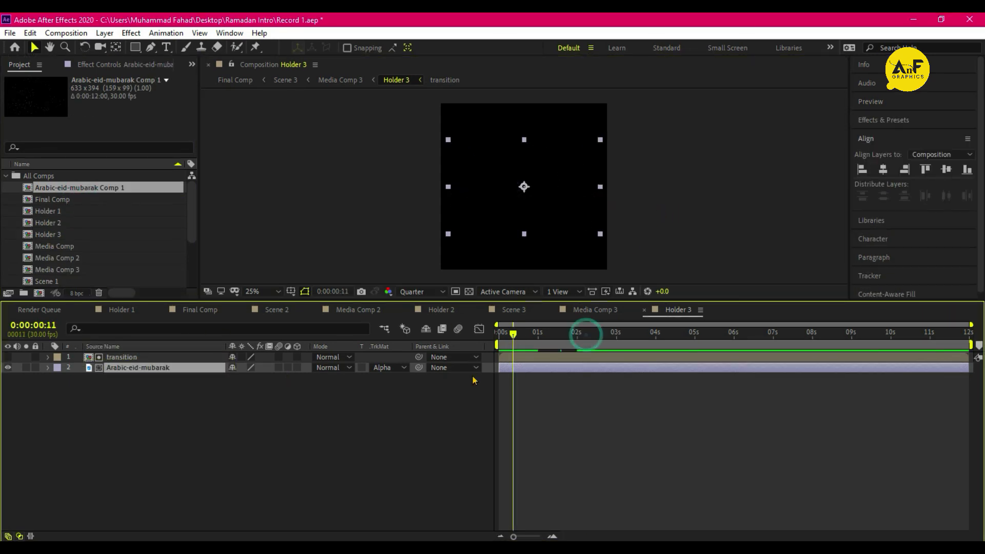
{"action": "left_click", "coordinate": [390, 367]}
{"action": "left_click", "coordinate": [407, 378]}
{"action": "left_click", "coordinate": [132, 357]}
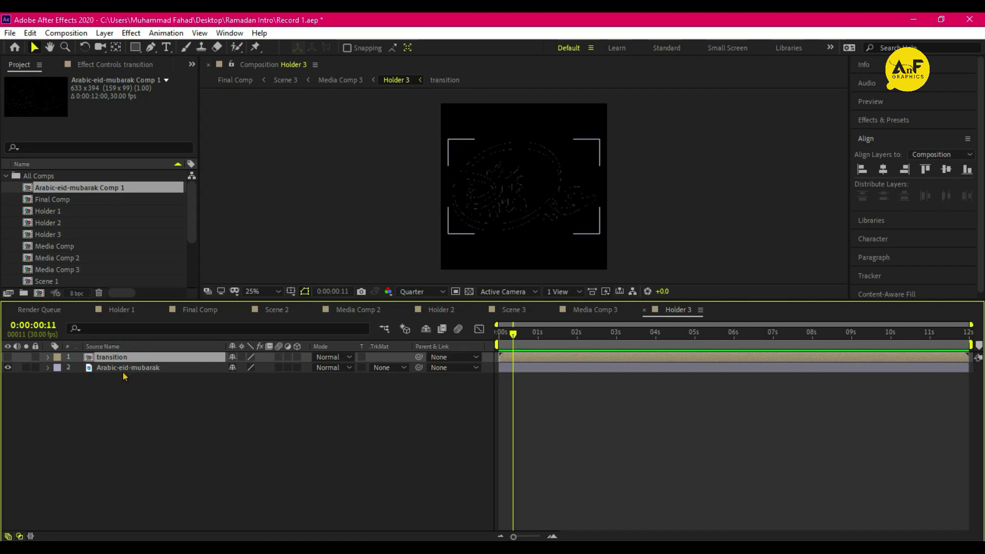
- Delete the transition layer from Holder 3 and pre-compose the Arabic-eid-mubarak layer as Text edit
{"action": "key", "text": "Delete"}
{"action": "right_click", "coordinate": [121, 358]}
{"action": "left_click", "coordinate": [182, 490]}
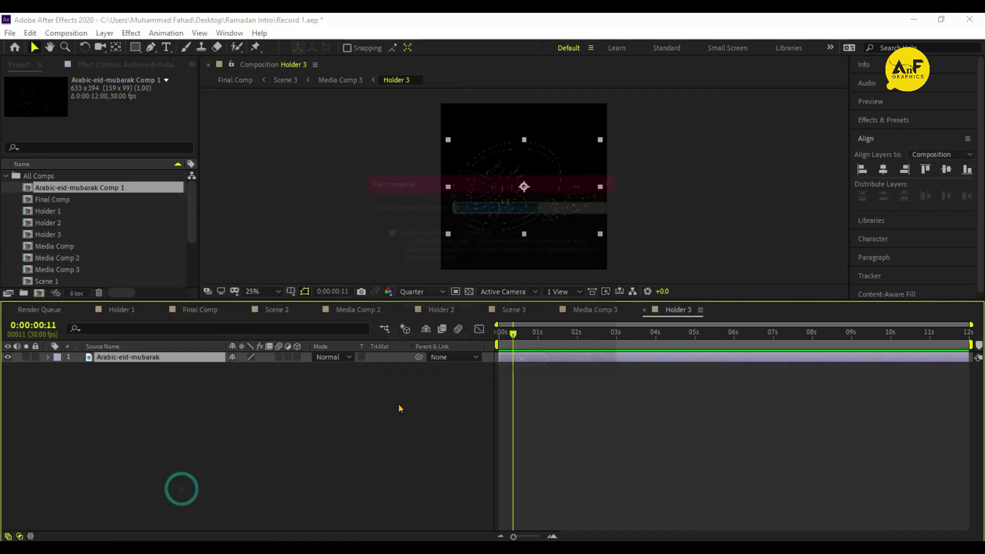
{"action": "key", "text": "BackSpace"}
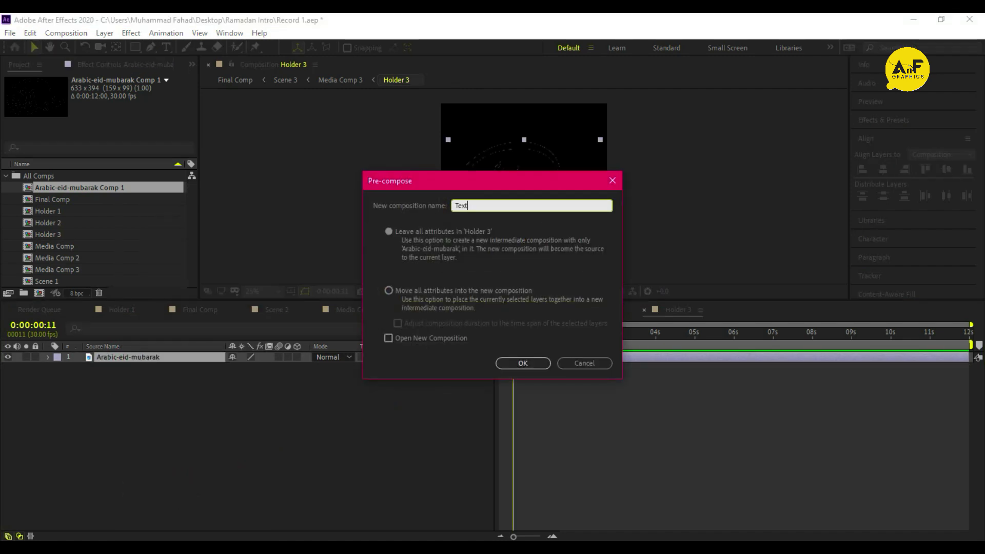
{"action": "key", "text": "Return"}
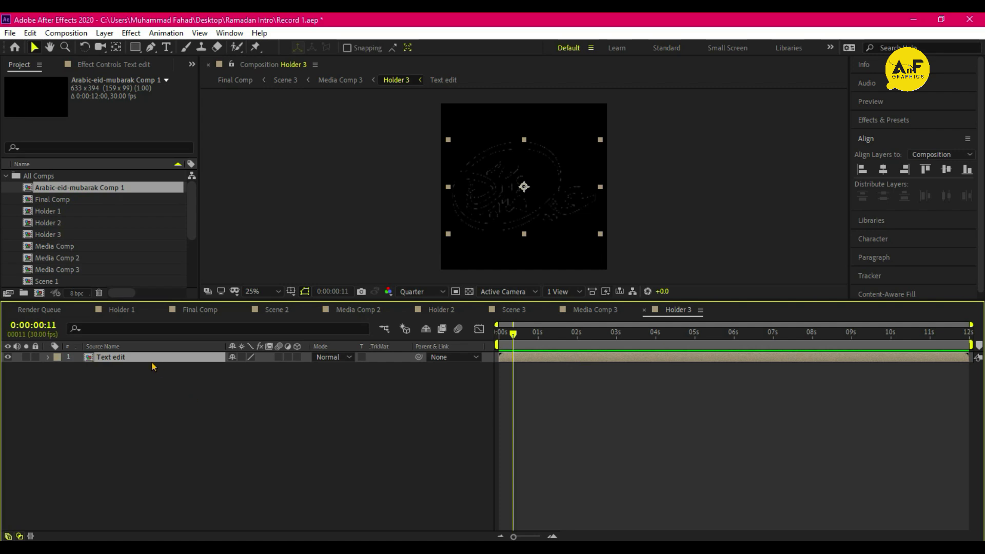
- Apply the Fill effect to the Text edit layer and set its color to white (FFFFFF)
{"action": "left_click", "coordinate": [872, 121]}
{"action": "left_click", "coordinate": [884, 137]}
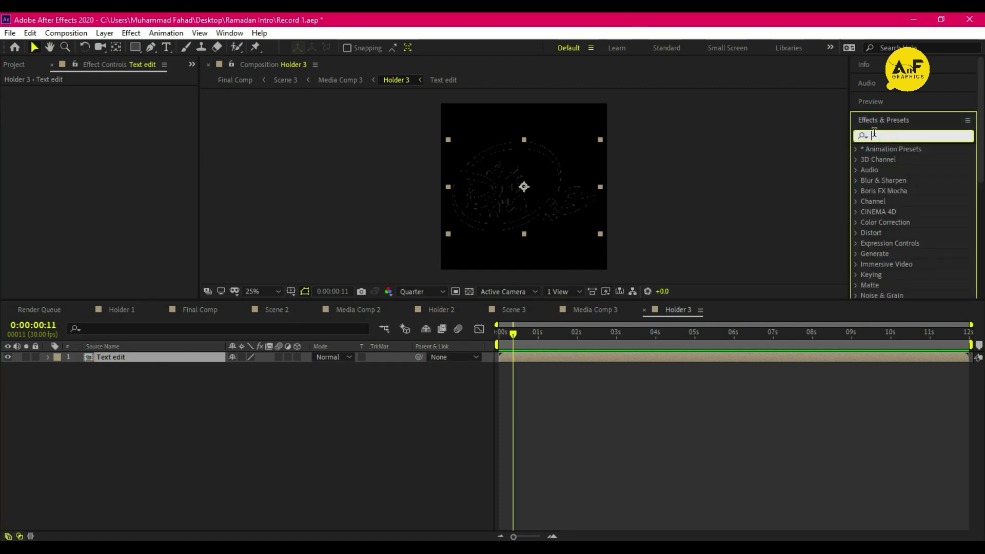
{"action": "type", "text": "fill"}
{"action": "double_click", "coordinate": [899, 212]}
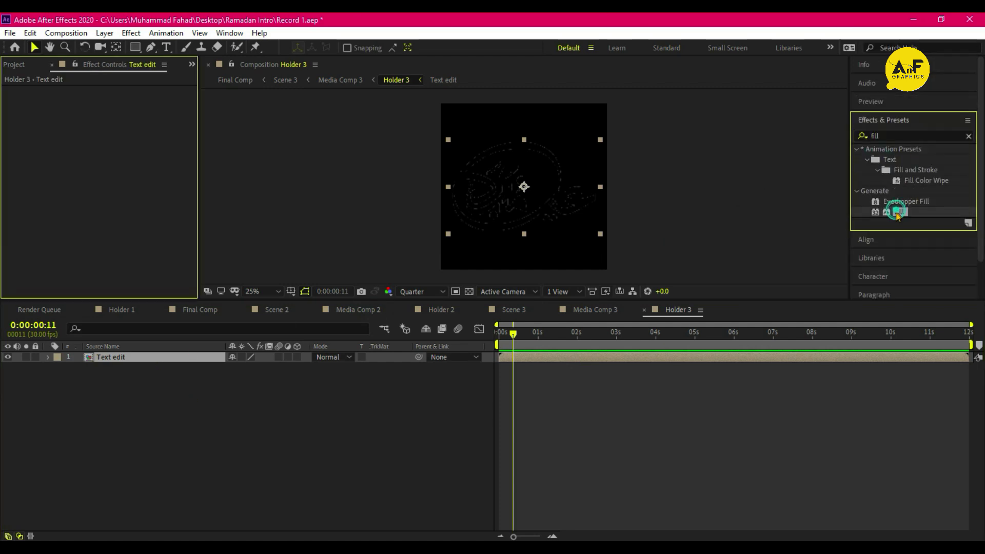
{"action": "left_click", "coordinate": [115, 122]}
{"action": "left_click_drag", "start_coordinate": [580, 333], "coordinate": [565, 315]}
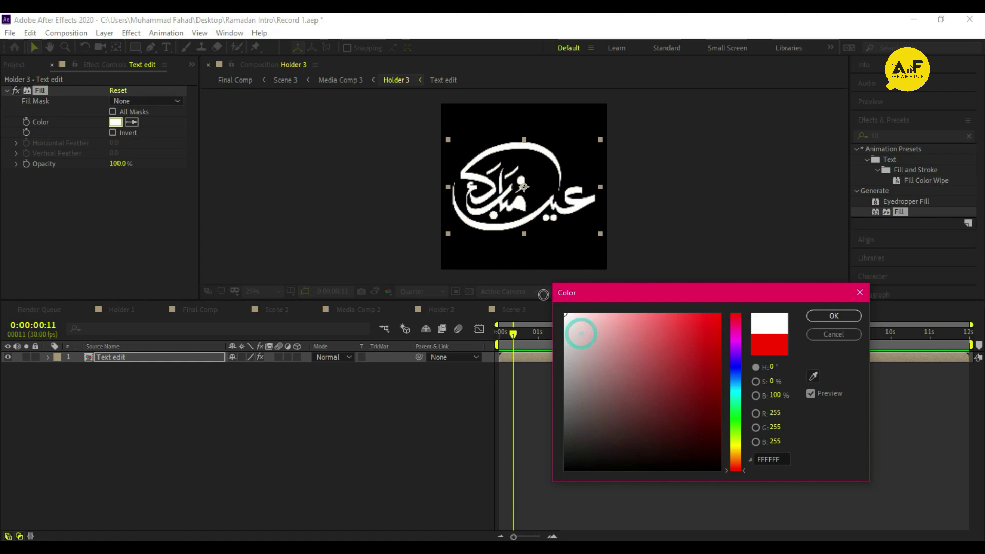
{"action": "left_click", "coordinate": [833, 316]}
- Apply the Vegas effect to Text edit with Bunched segment distribution, Transparent blend mode and a width of 7
{"action": "left_click", "coordinate": [870, 135]}
{"action": "type", "text": "vegas"}
{"action": "double_click", "coordinate": [893, 160]}
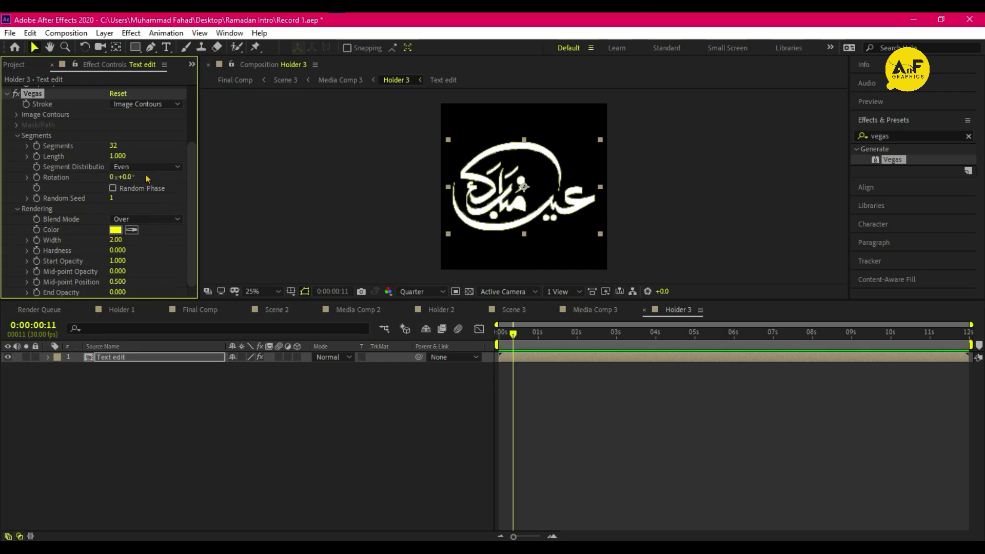
{"action": "left_click", "coordinate": [157, 170]}
{"action": "left_click", "coordinate": [154, 181]}
{"action": "left_click", "coordinate": [164, 219]}
{"action": "left_click", "coordinate": [167, 233]}
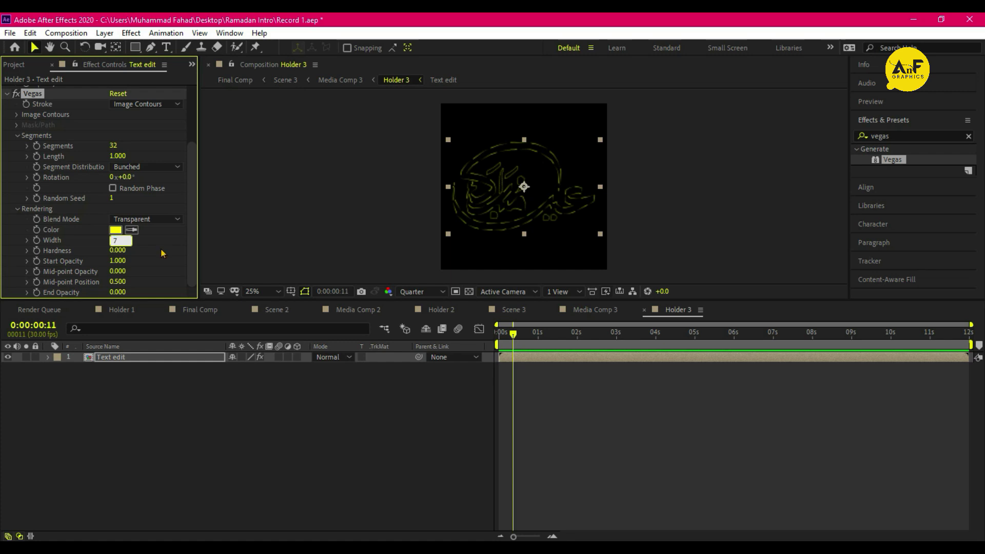
{"action": "type", "text": "7"}
{"action": "key", "text": "Return"}
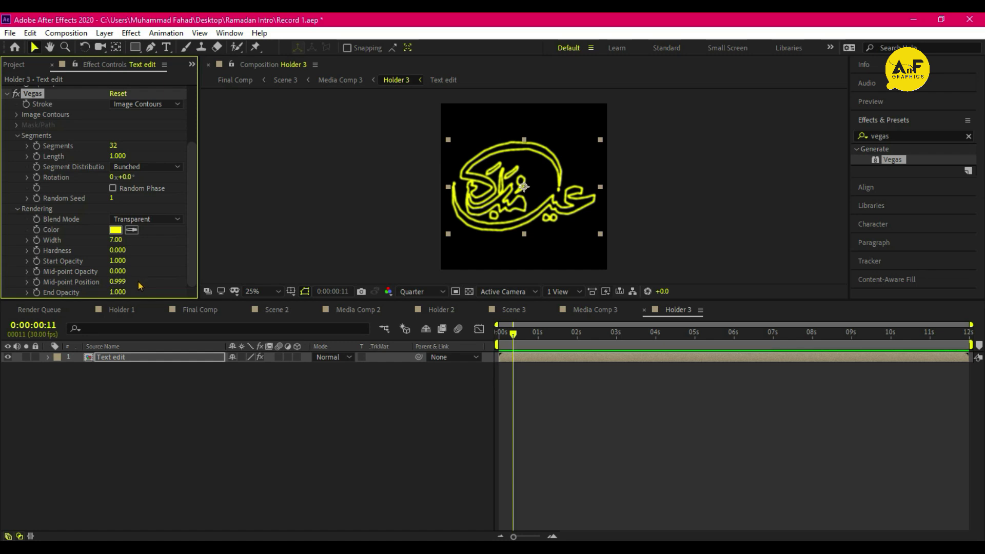
- Set Vegas Mid-point Position to 0.999, Hardness, Mid-point Opacity and End Opacity to 1, and switch the preview resolution to Full
{"action": "type", "text": "1"}
{"action": "key", "text": "Return"}
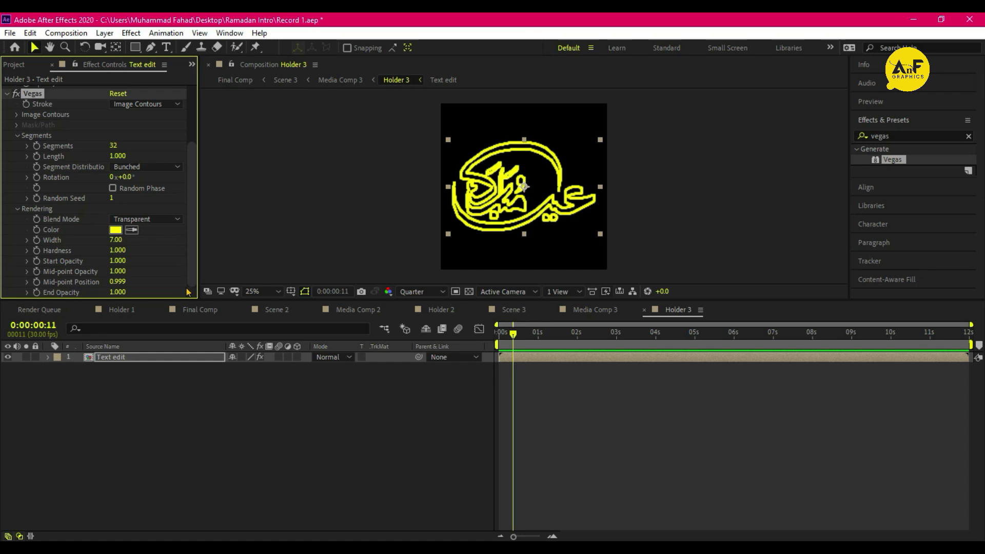
{"action": "left_click", "coordinate": [418, 292]}
{"action": "left_click", "coordinate": [413, 323]}
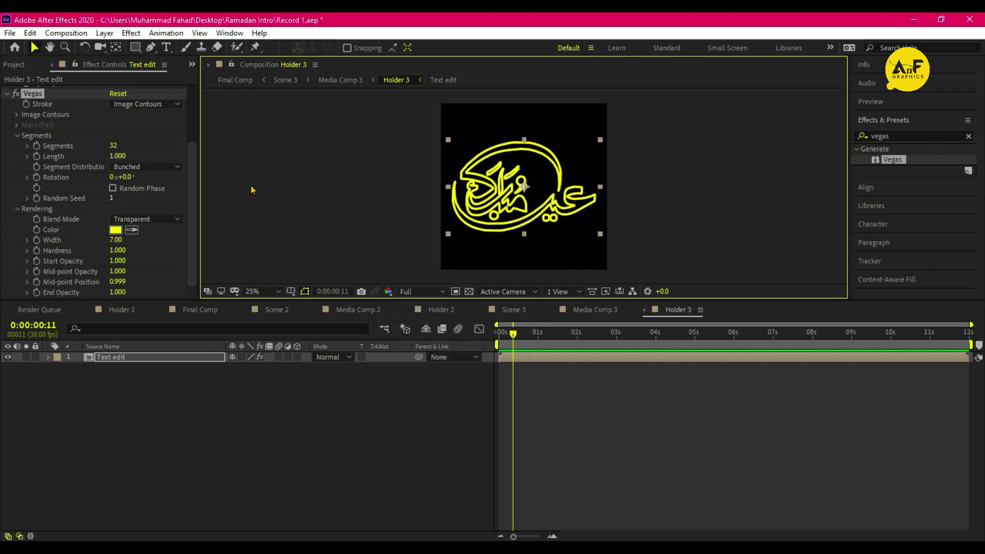
- Keyframe the Vegas Length from 0 at 0:00:00:00 to 1 at 0:00:04:28
{"action": "left_click", "coordinate": [498, 334]}
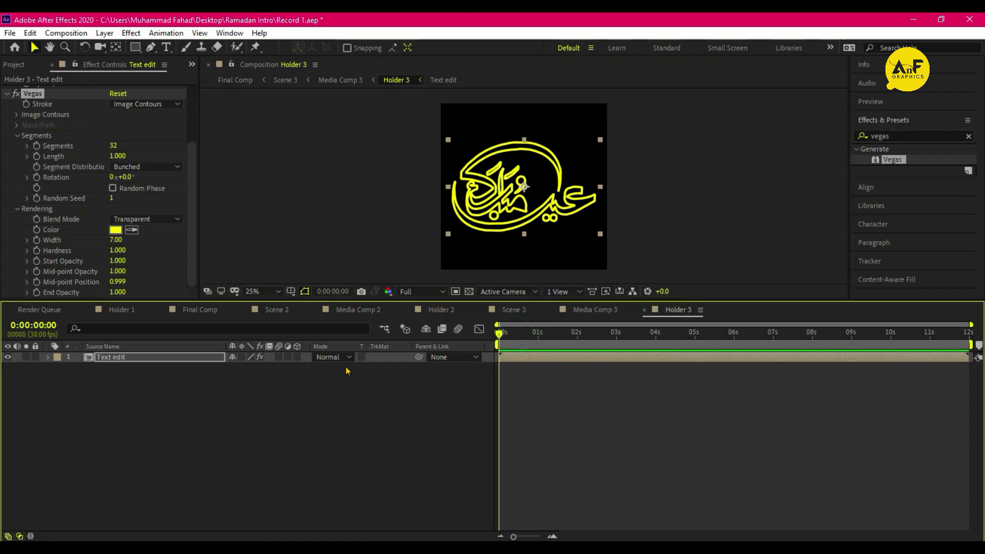
{"action": "left_click", "coordinate": [36, 156]}
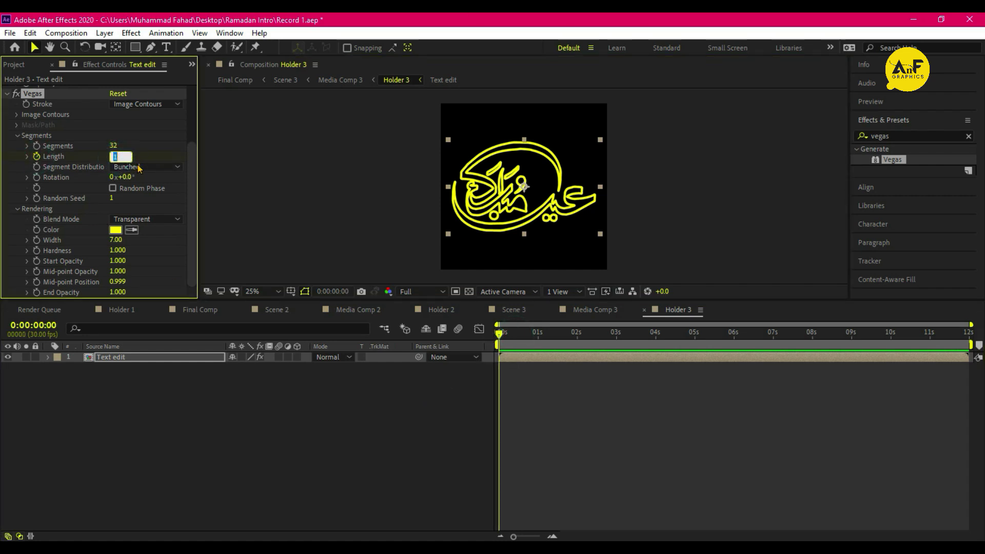
{"action": "key", "text": "Return"}
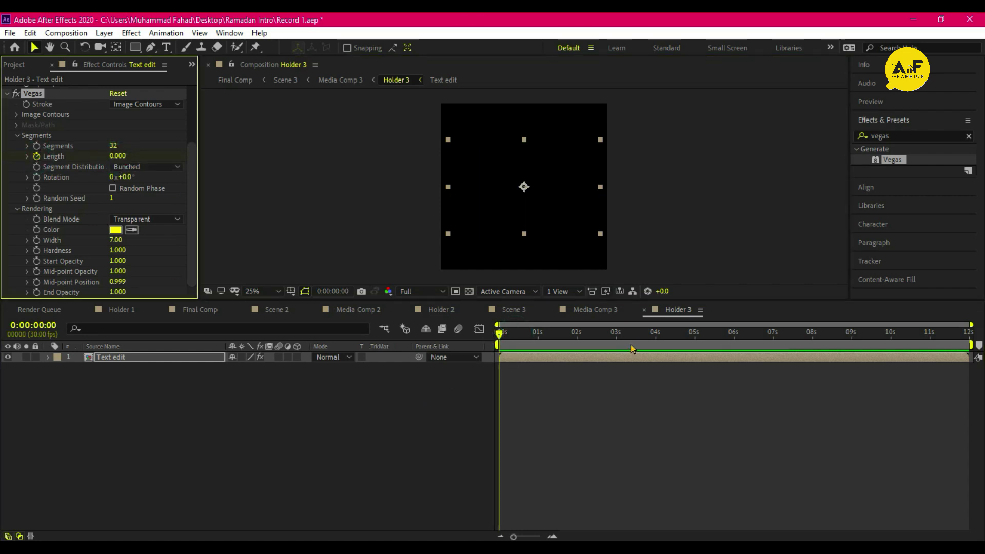
{"action": "left_click", "coordinate": [692, 336]}
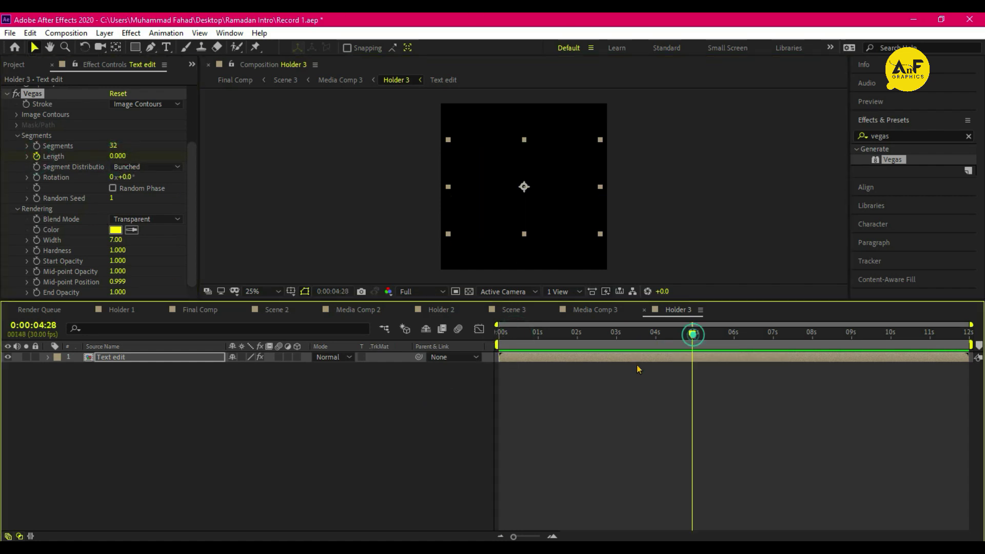
{"action": "left_click", "coordinate": [117, 156]}
{"action": "type", "text": "1"}
{"action": "key", "text": "Return"}
- Preview the outline drawing on and refine the Vegas stroke to a width of 5 and hardness of 0.5
{"action": "key", "text": "Home"}
{"action": "key", "text": "space"}
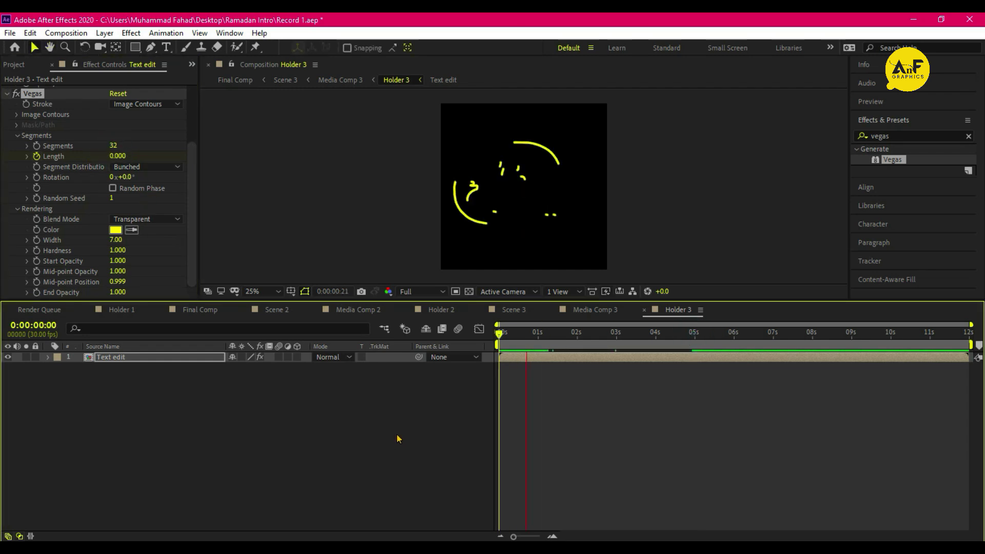
{"action": "left_click", "coordinate": [171, 269]}
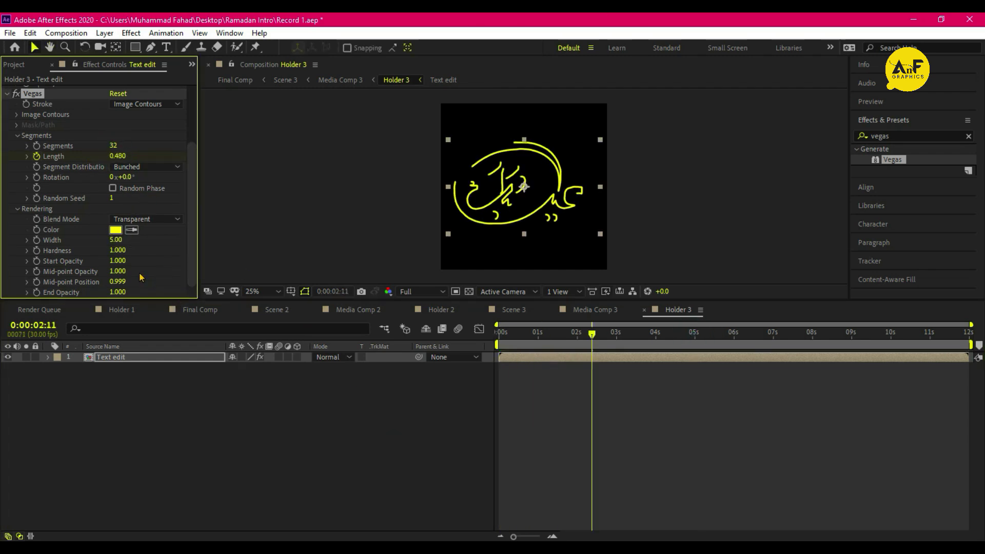
{"action": "key", "text": "space"}
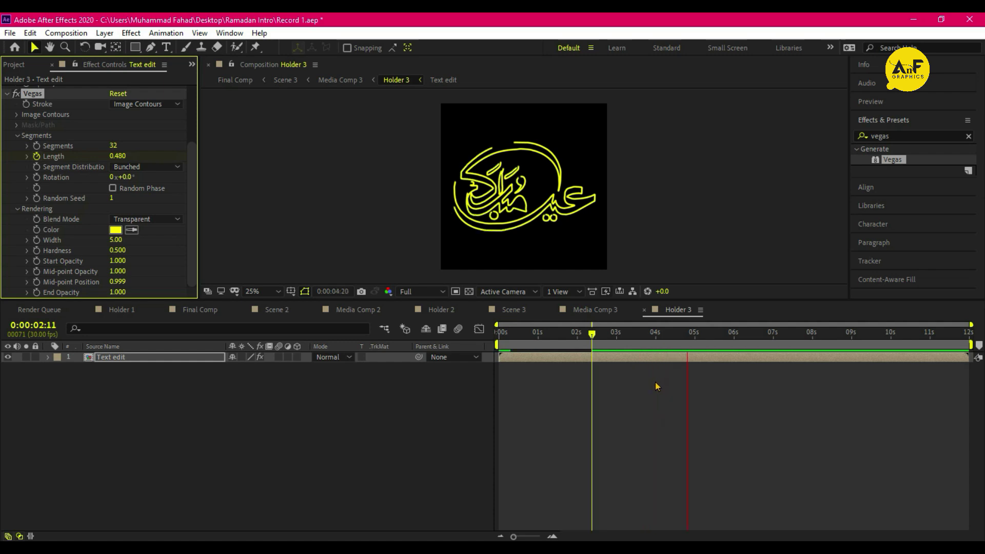
{"action": "key", "text": "space"}
- Duplicate the Text edit layer, apply CC Radial Fast Blur to the lower copy and play back the glowing outline
{"action": "left_click", "coordinate": [190, 361]}
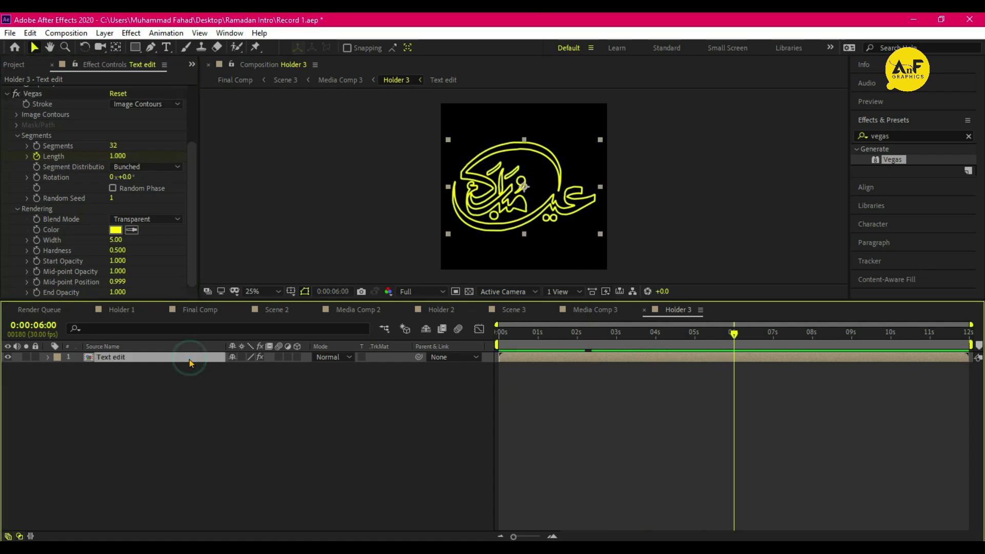
{"action": "key", "text": "ctrl+d"}
{"action": "left_click", "coordinate": [123, 368]}
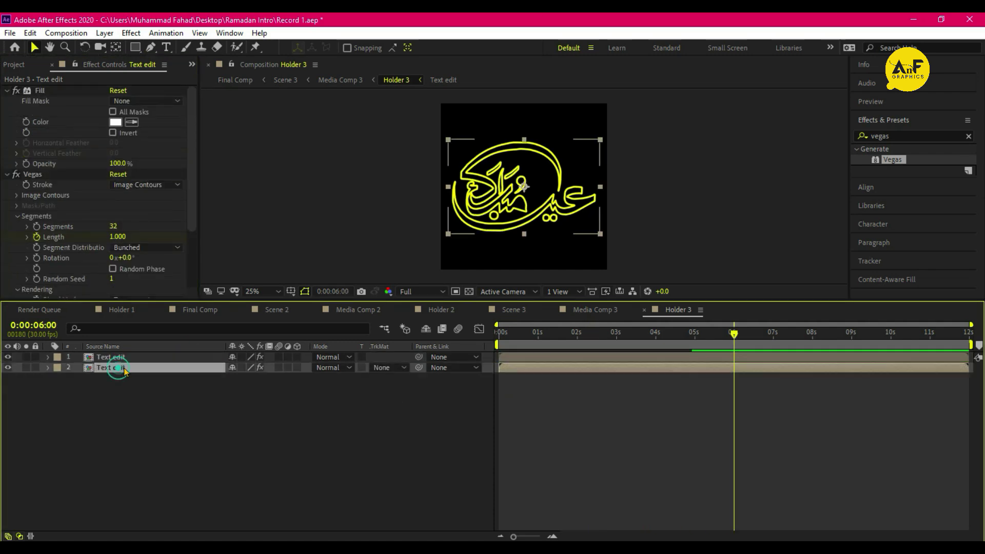
{"action": "left_click", "coordinate": [891, 135]}
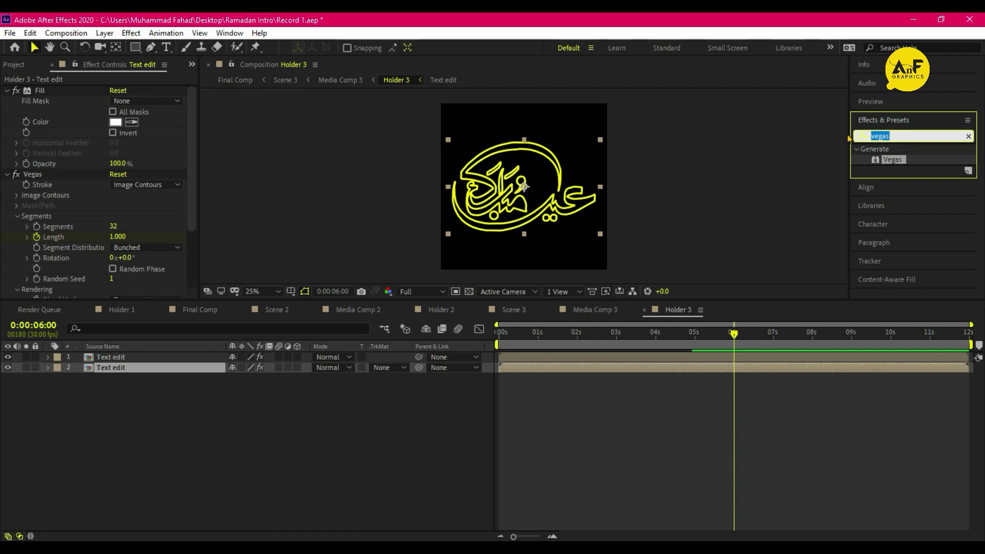
{"action": "type", "text": "fast "}
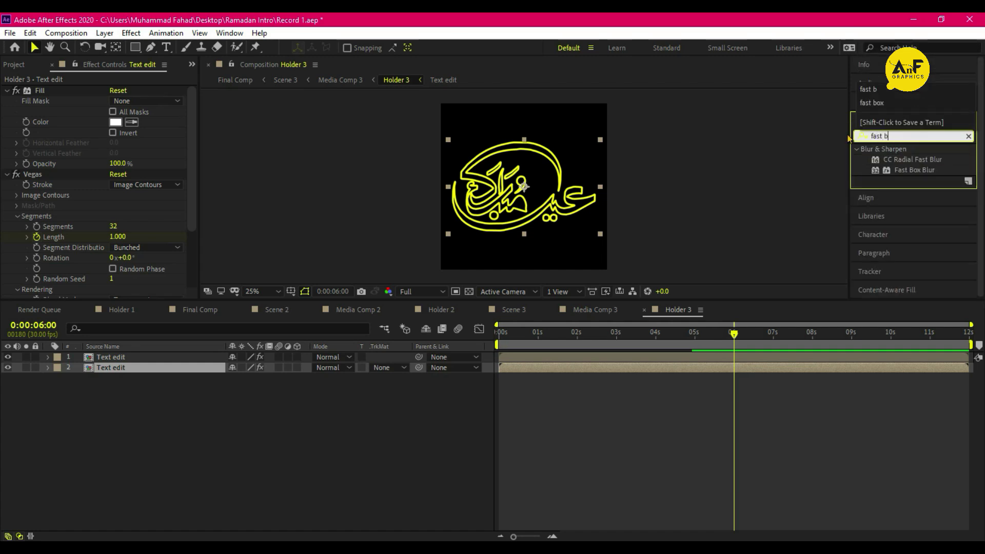
{"action": "type", "text": "b"}
{"action": "left_click", "coordinate": [934, 162]}
{"action": "double_click", "coordinate": [934, 163]}
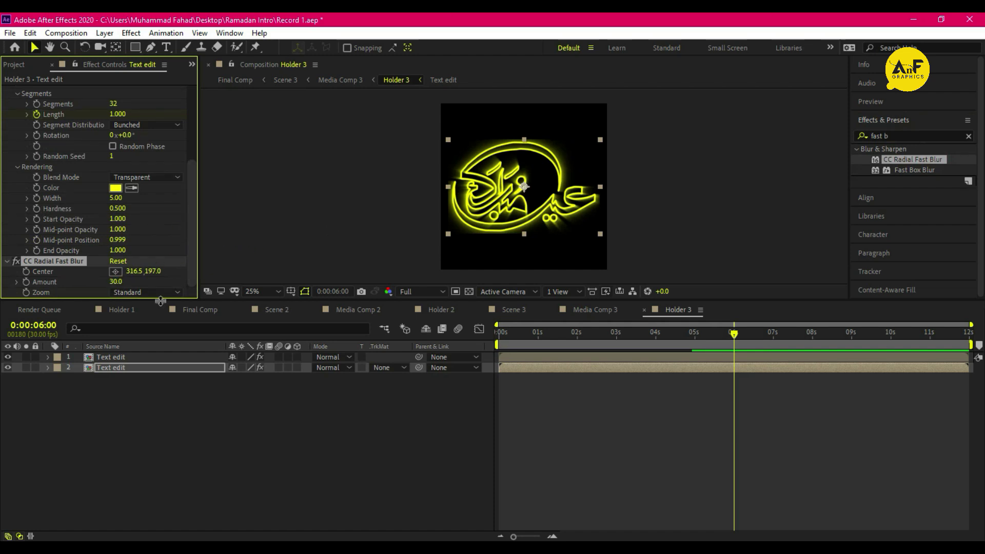
{"action": "key", "text": "space"}
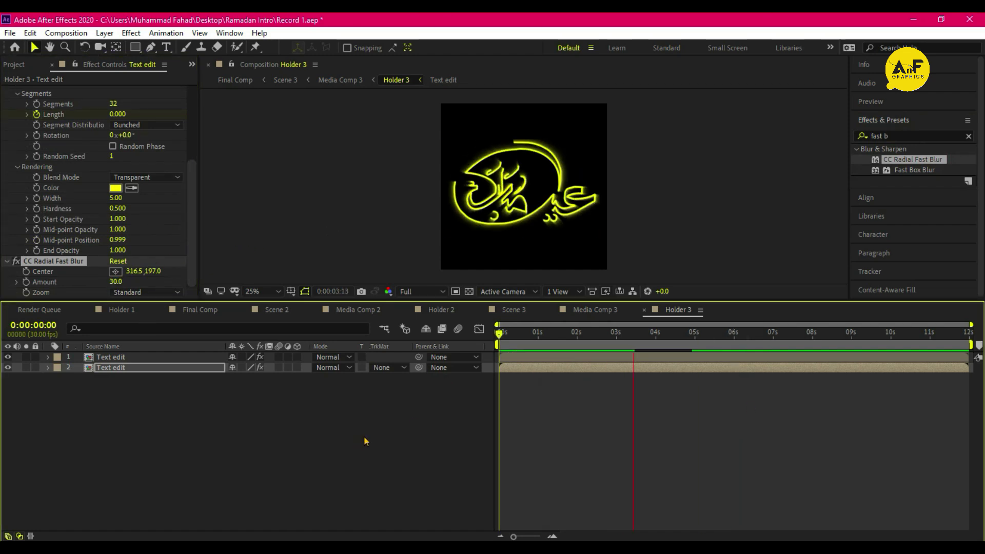
- Duplicate the blurred Text edit layer and remove the Vegas effect from the bottommost copy
{"action": "left_click", "coordinate": [193, 373]}
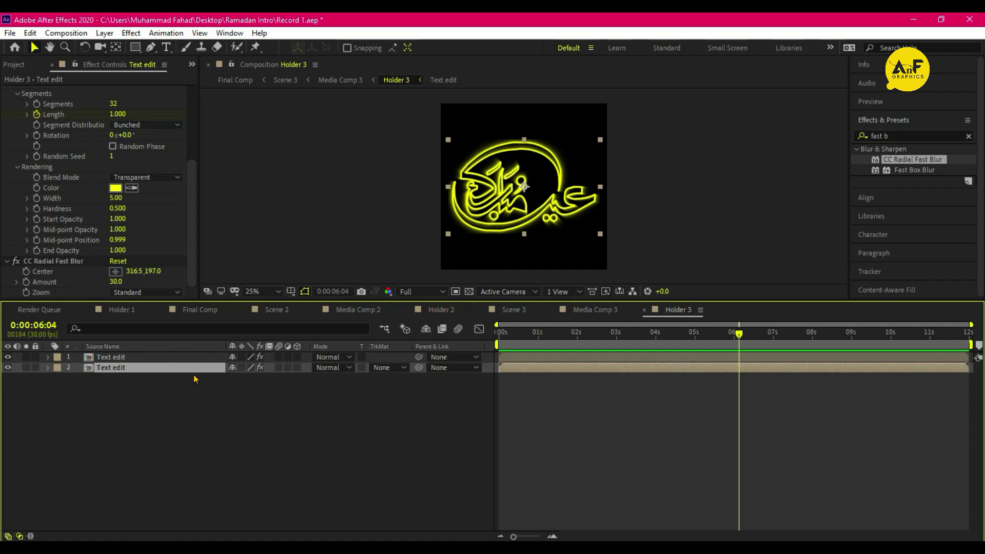
{"action": "key", "text": "ctrl+d"}
{"action": "left_click", "coordinate": [57, 174]}
{"action": "key", "text": "Delete"}
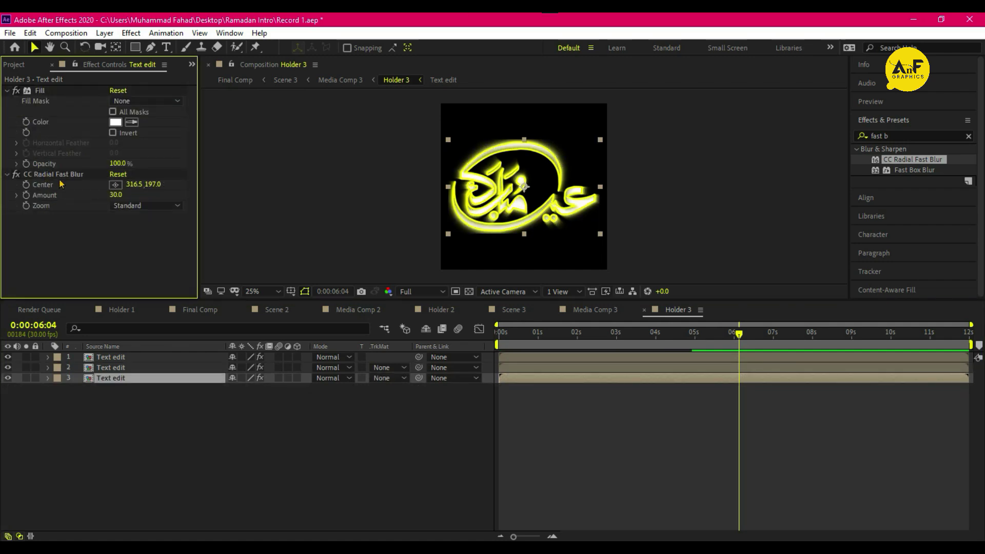
- Change the bottommost Text edit layer's Fill color to dark yellow 7F730B
{"action": "left_click", "coordinate": [115, 122]}
{"action": "left_click_drag", "start_coordinate": [737, 416], "coordinate": [736, 449]}
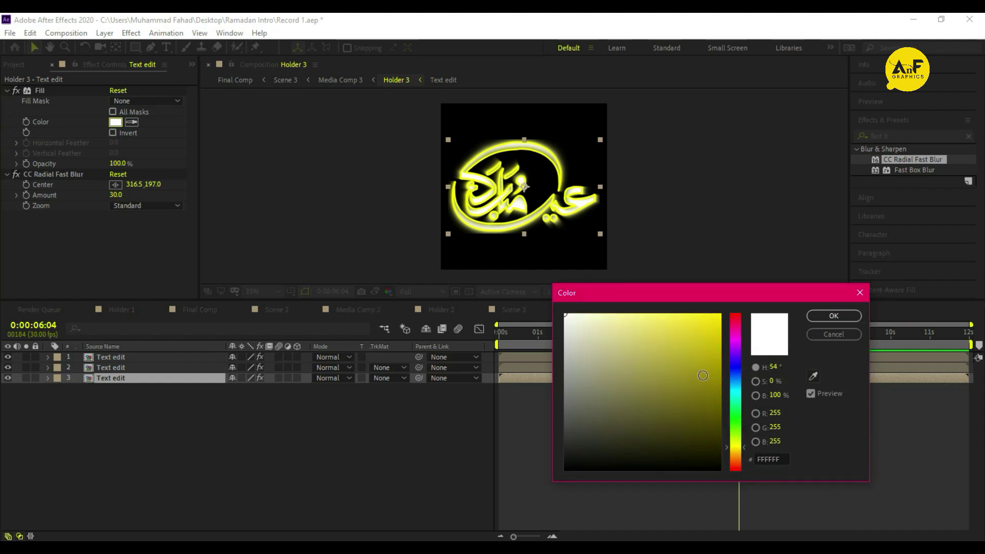
{"action": "left_click_drag", "start_coordinate": [703, 375], "coordinate": [706, 390]}
{"action": "left_click", "coordinate": [833, 316]}
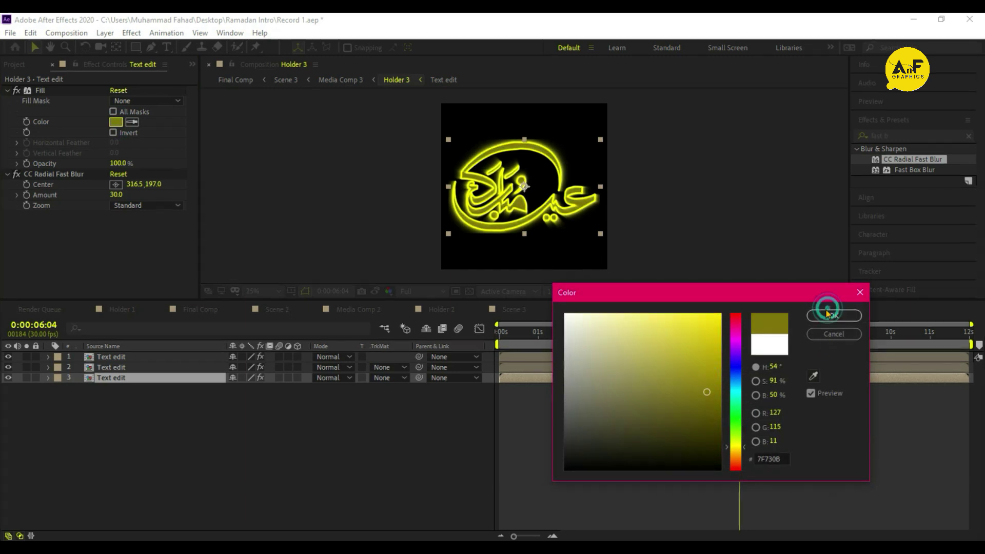